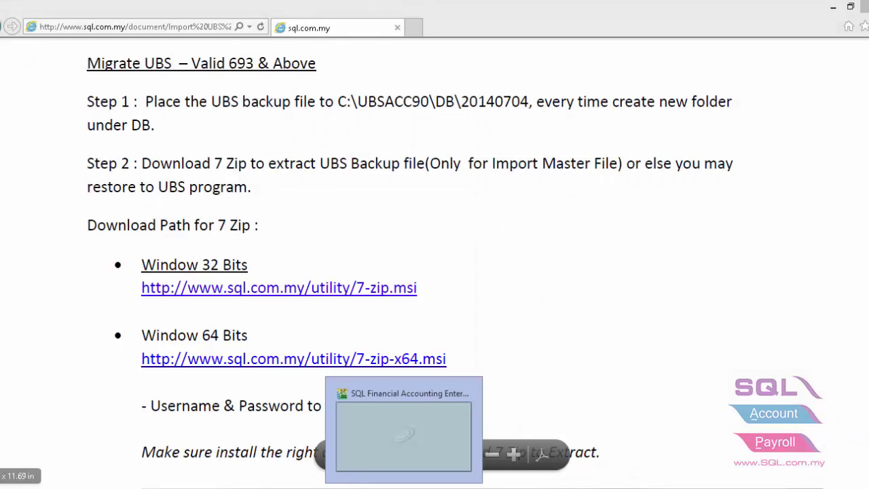
Extract BACKUP.ACC with 7-Zip and rename its folder to BACKUP-acc.
left_click(68, 434)
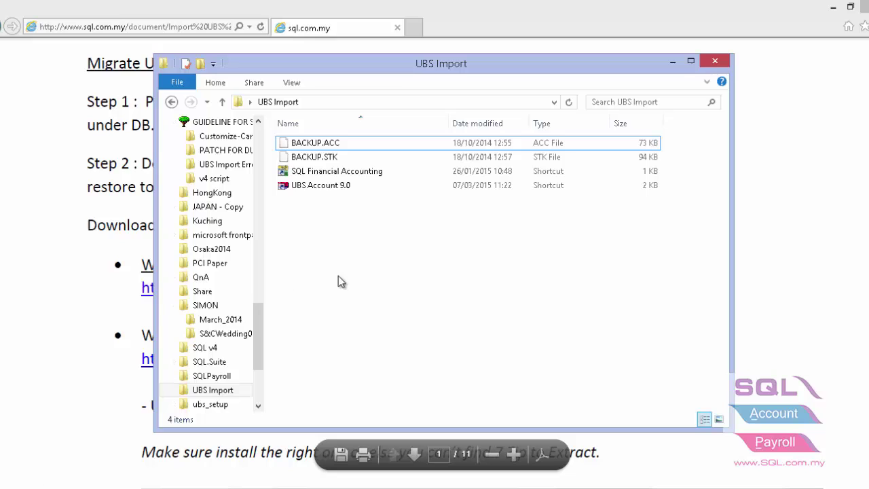
left_click(333, 144)
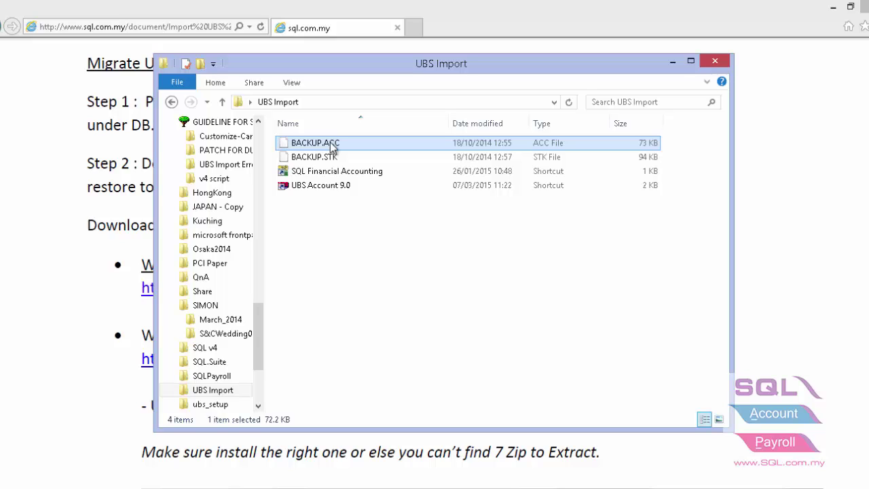
right_click(331, 144)
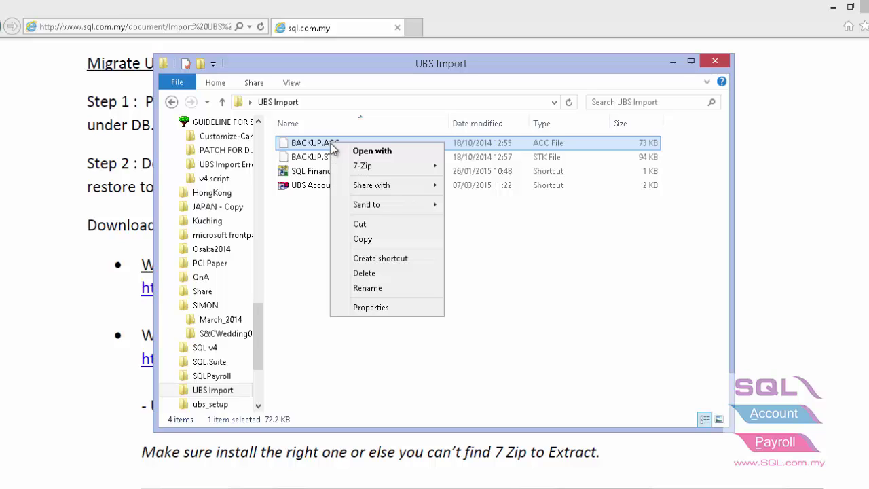
mouse_move(357, 173)
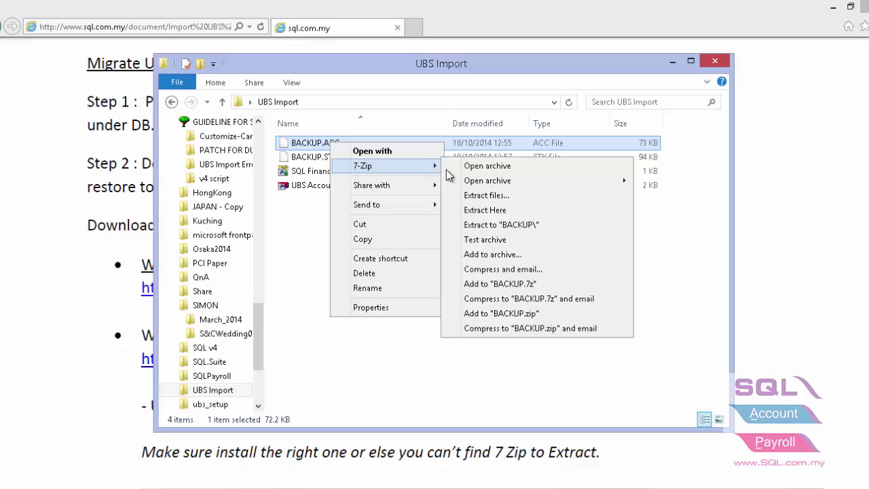
left_click(482, 225)
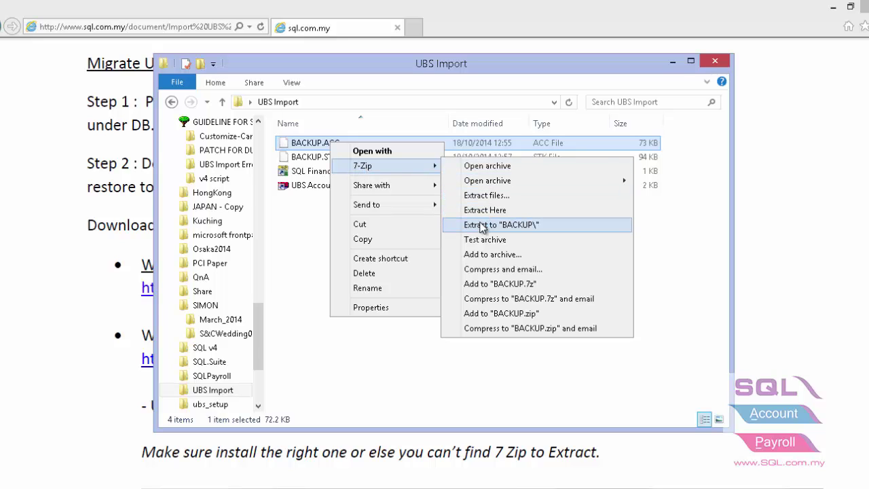
left_click(341, 147)
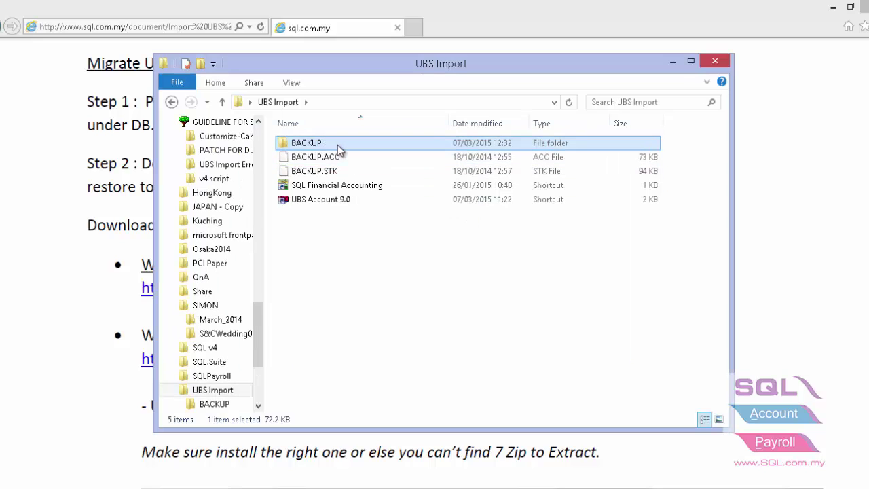
left_click(328, 144)
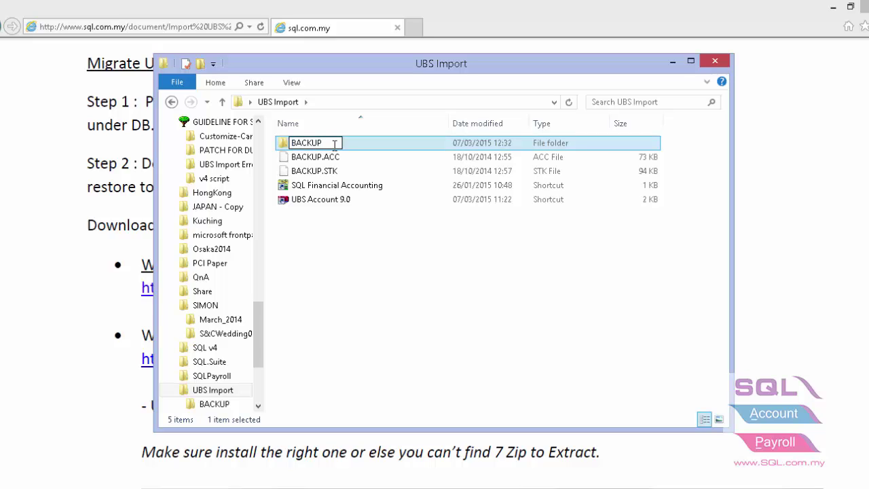
type("-acc")
left_click(343, 290)
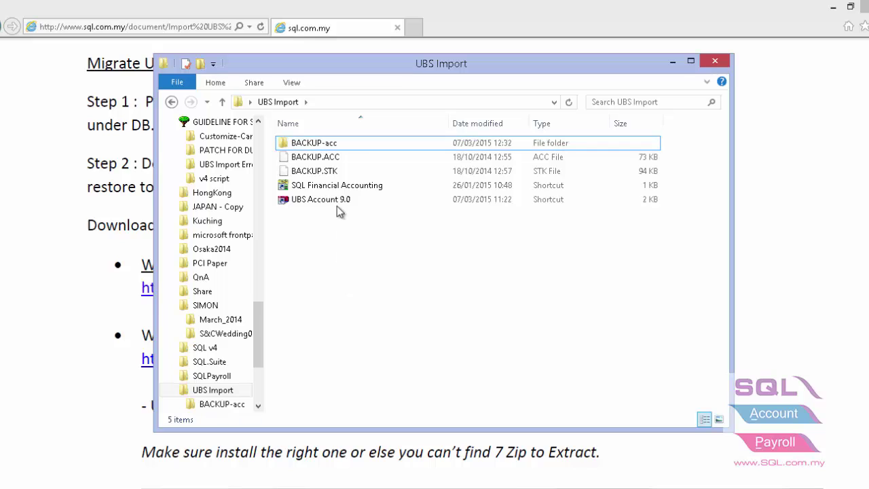
Extract BACKUP.STK with 7-Zip and rename its folder to BACKUP-Stk.
left_click(329, 175)
right_click(328, 178)
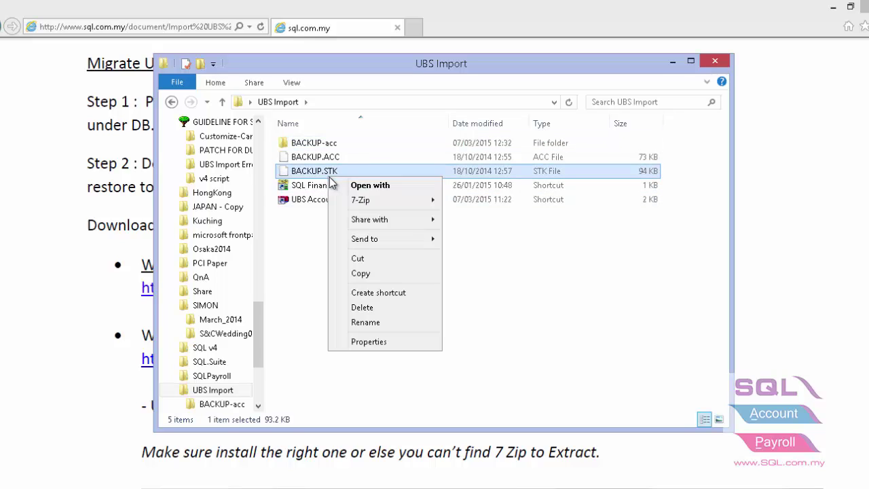
mouse_move(354, 199)
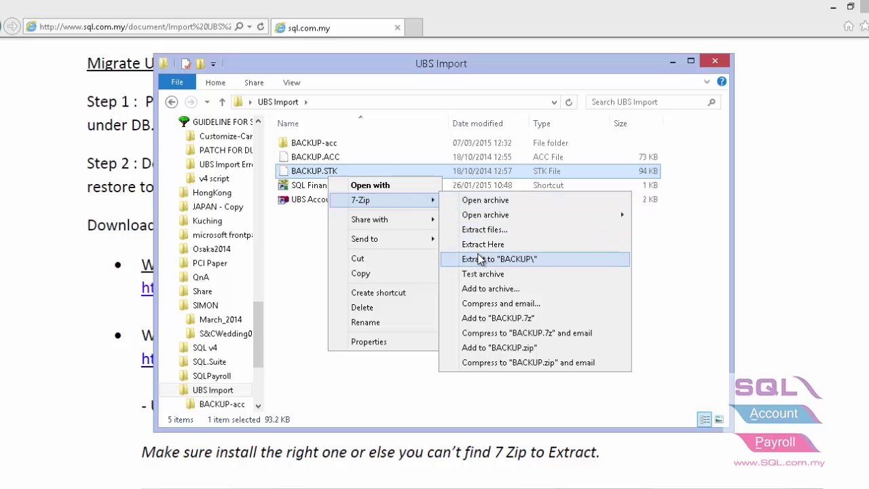
left_click(489, 259)
left_click(340, 142)
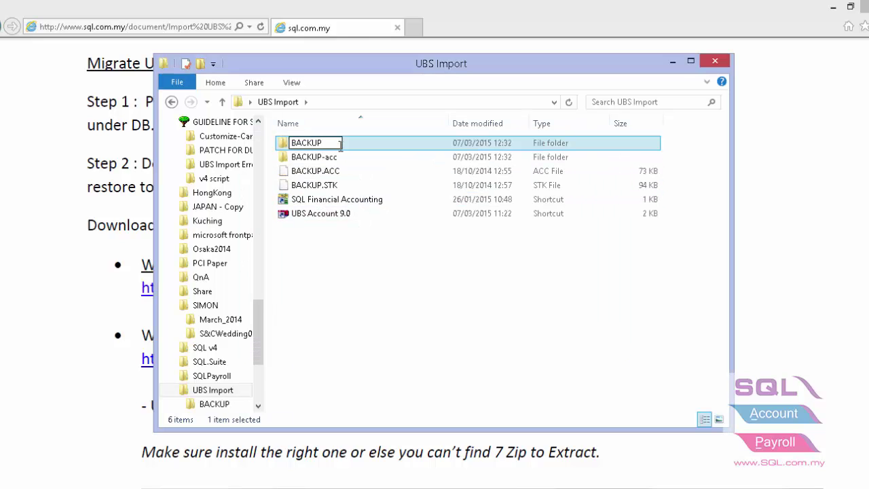
type("-Stk")
key("Return")
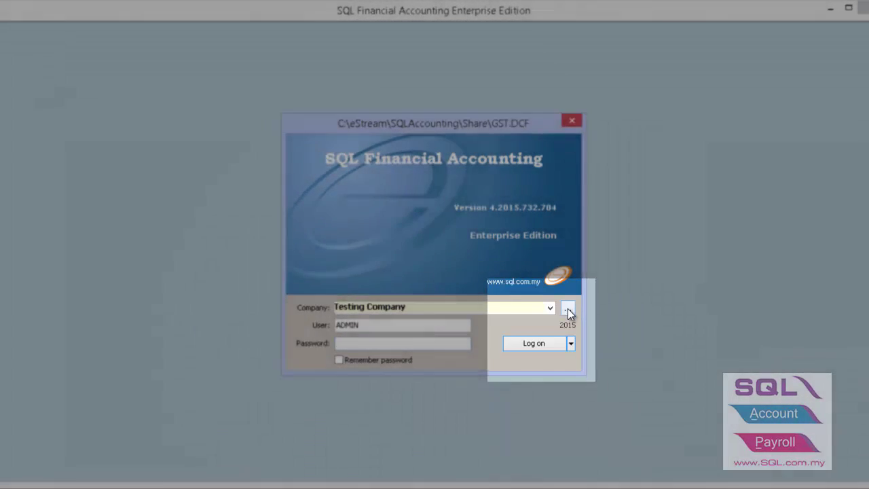
Create a new company database named SQL SDN BHD and select it in the list.
left_click(568, 308)
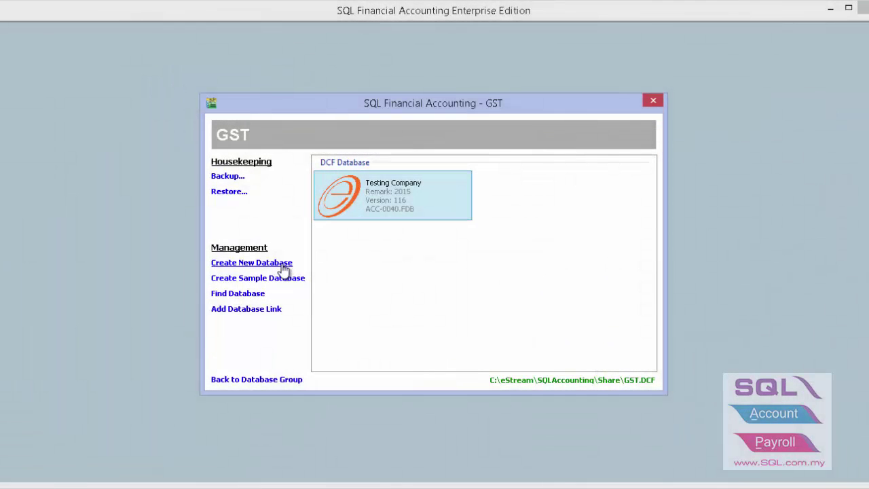
left_click(284, 263)
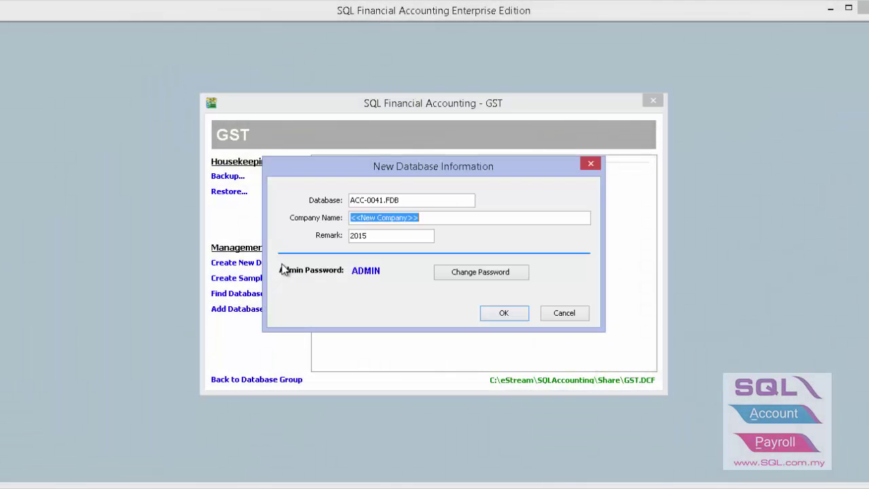
type("SQL SDN B")
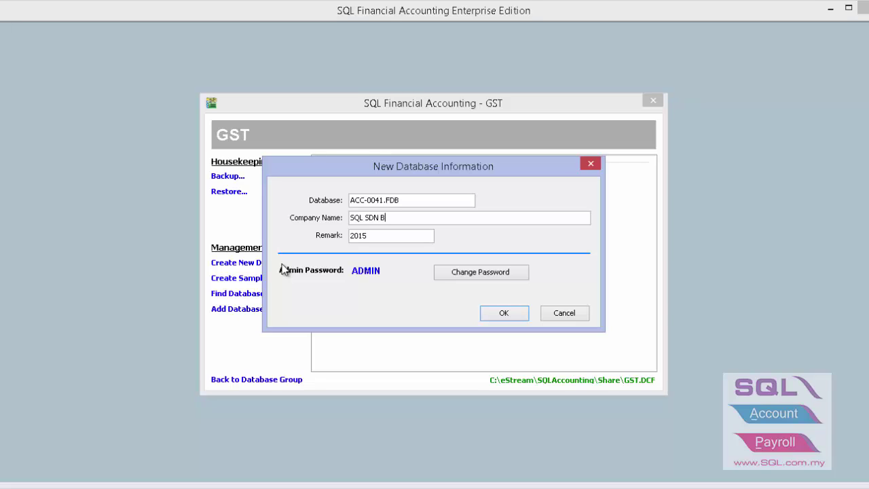
type("HD")
left_click(506, 323)
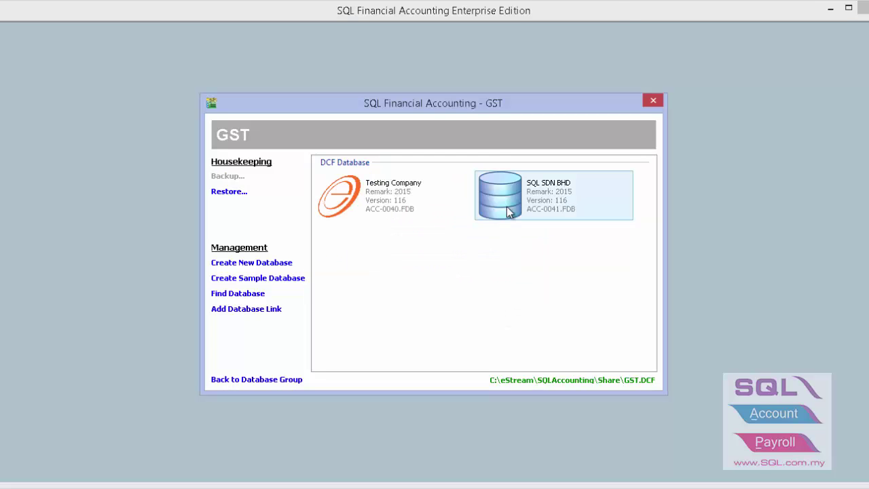
left_click(511, 203)
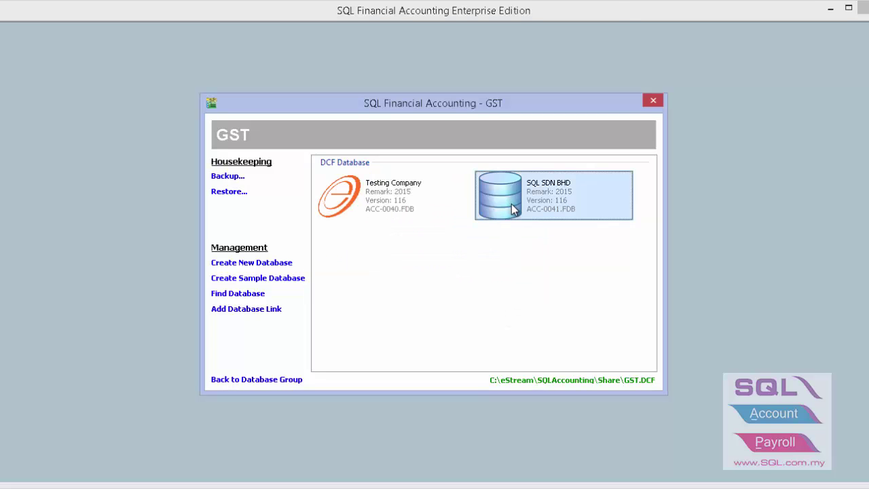
Log on to SQL SDN BHD as the ADMIN user, entering the account password.
double_click(512, 204)
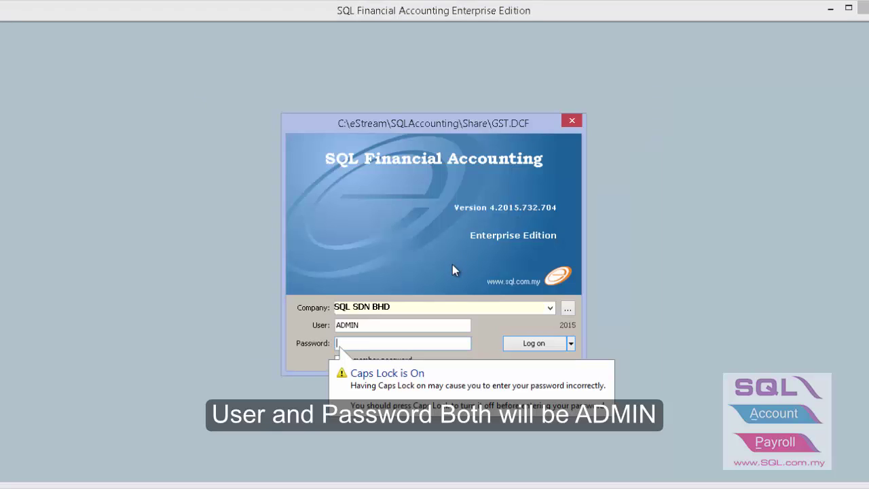
type("ADMIN")
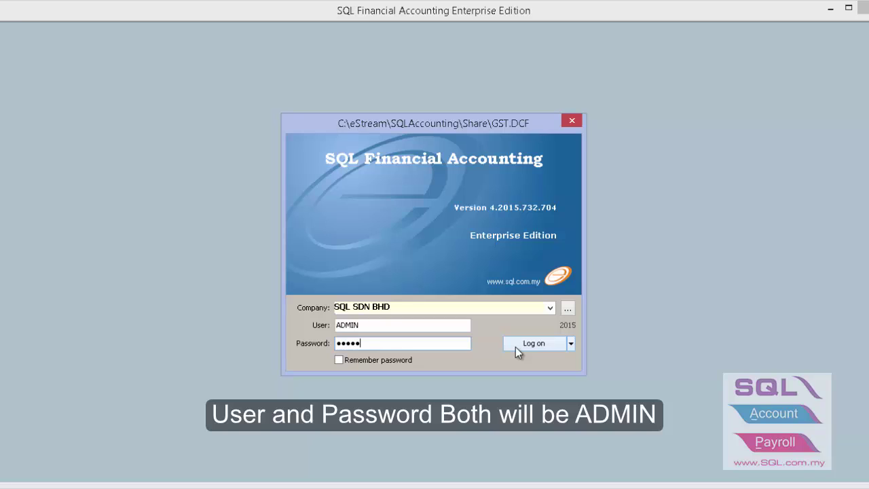
left_click(515, 345)
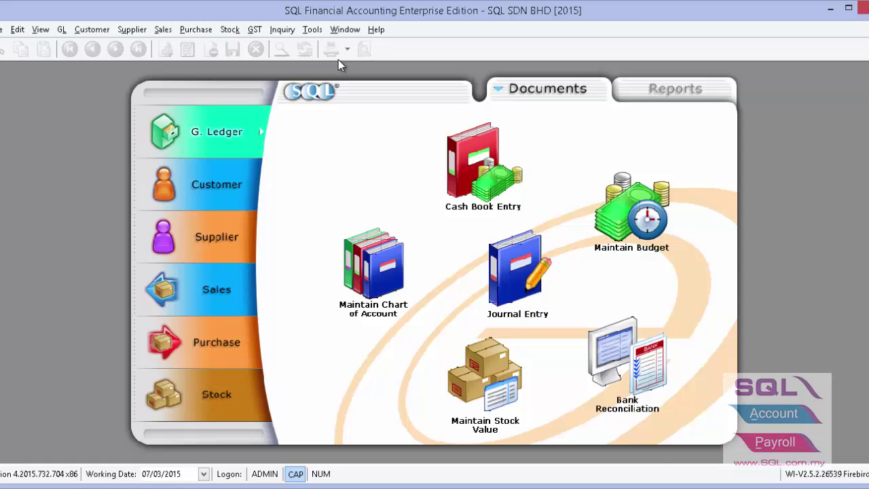
left_click(313, 31)
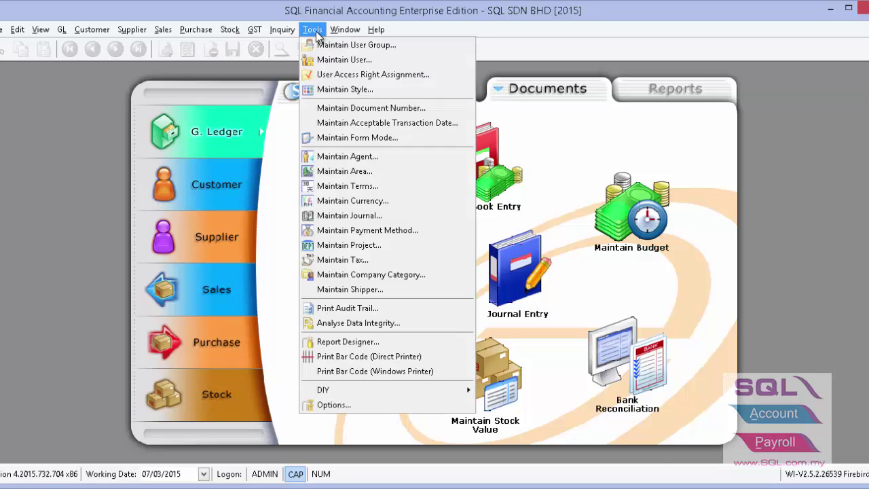
left_click(346, 404)
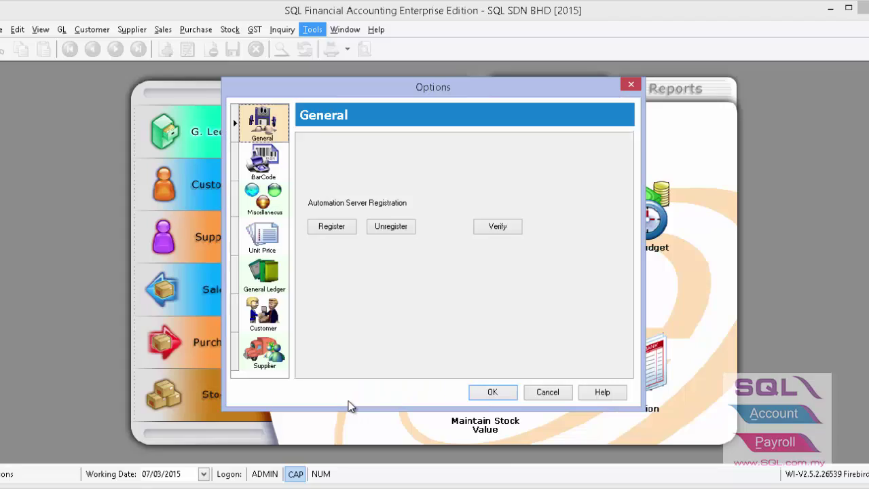
left_click(266, 289)
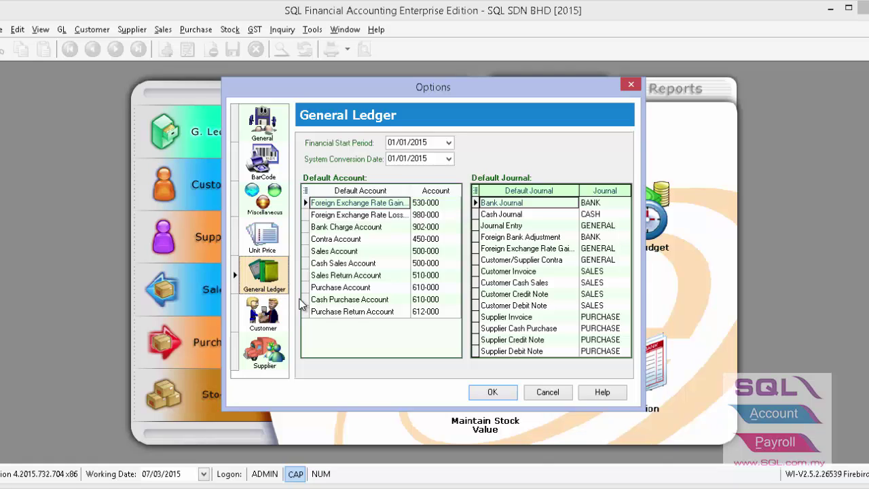
left_click(491, 393)
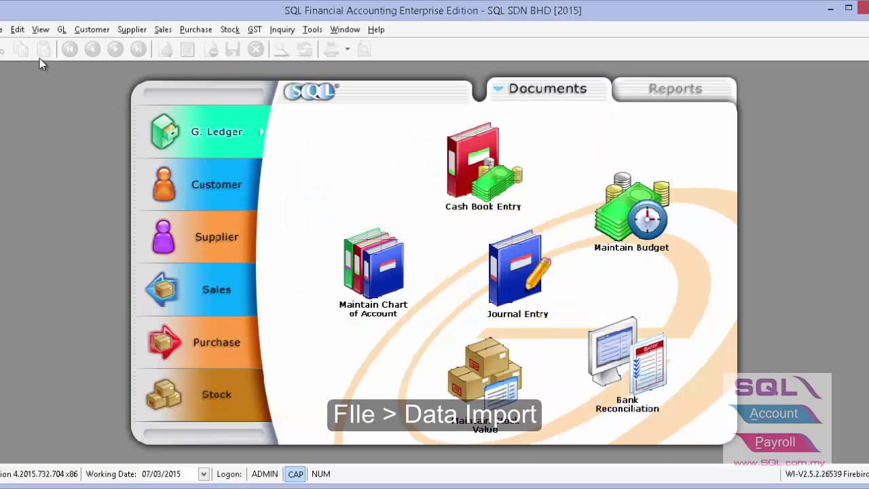
Start the UBS Account data import with UBS Import\BACKUP-acc as the source folder.
left_click(3, 30)
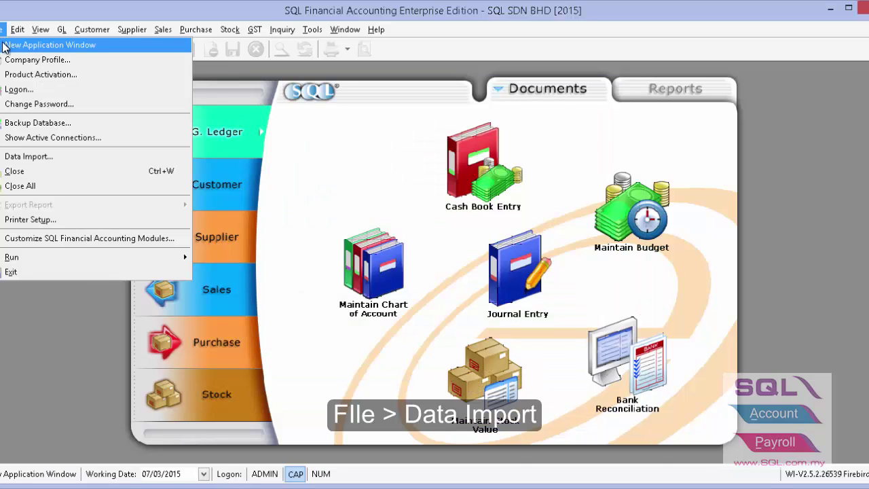
left_click(18, 160)
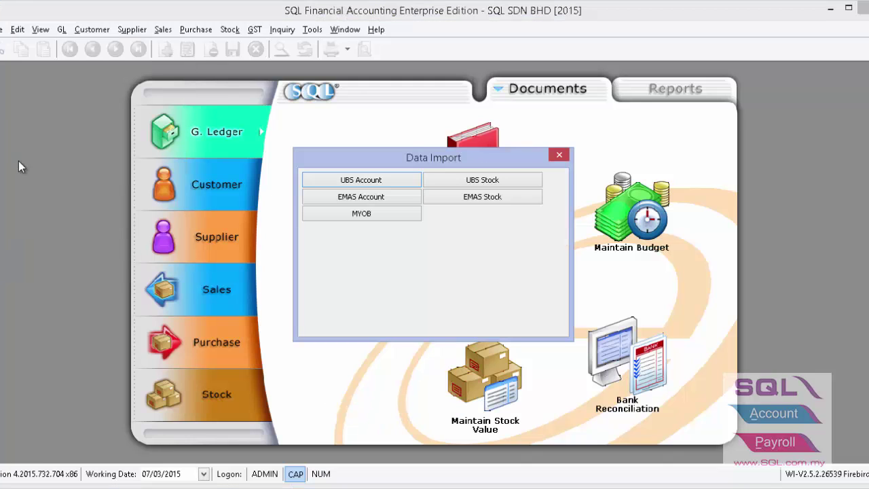
left_click(330, 184)
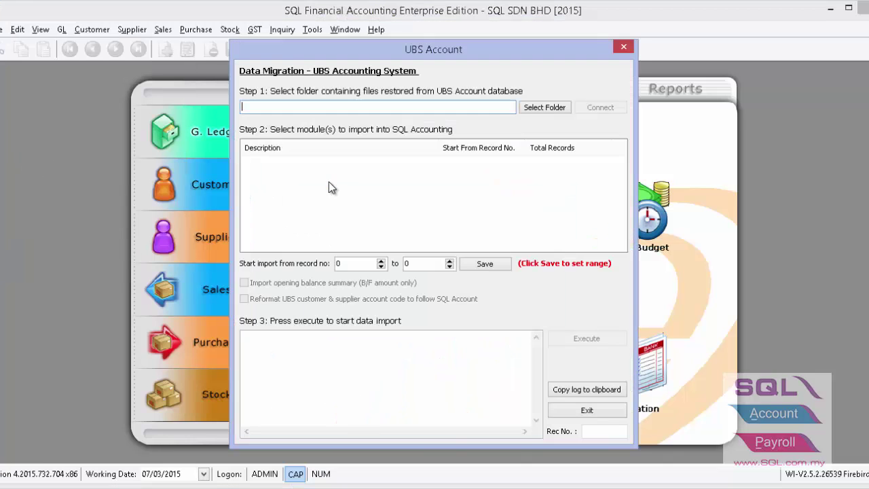
left_click(543, 108)
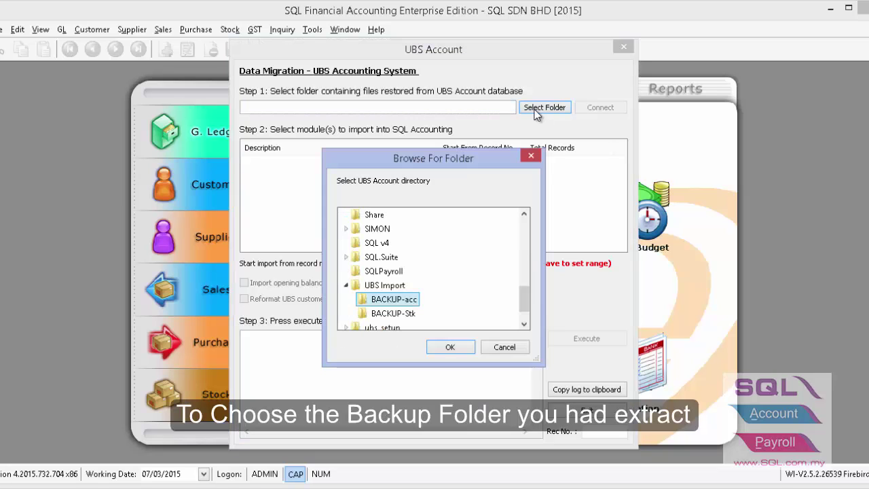
left_click(453, 347)
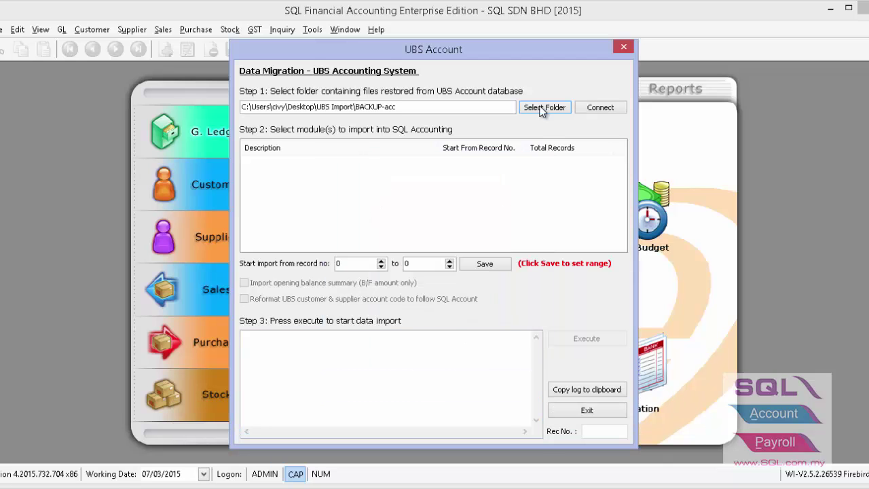
left_click(588, 109)
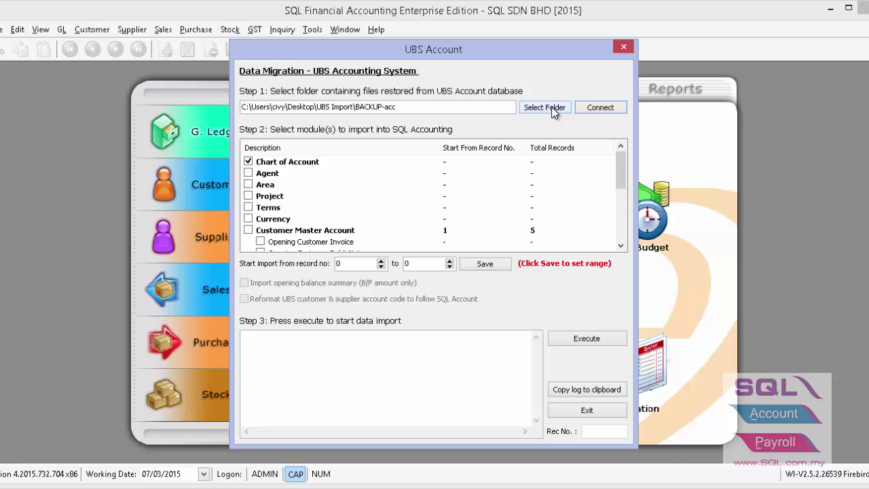
Import the chart of accounts, then tick Agent, Area, Project, Terms and Currency.
left_click(560, 338)
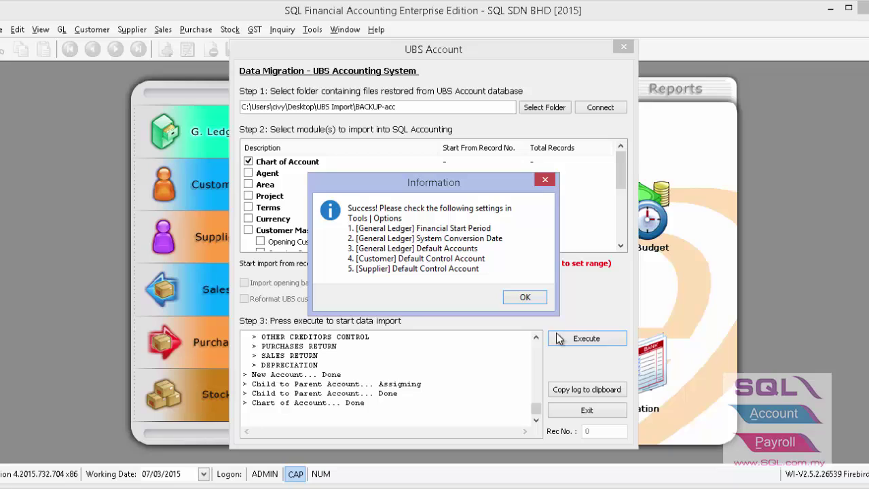
left_click(525, 298)
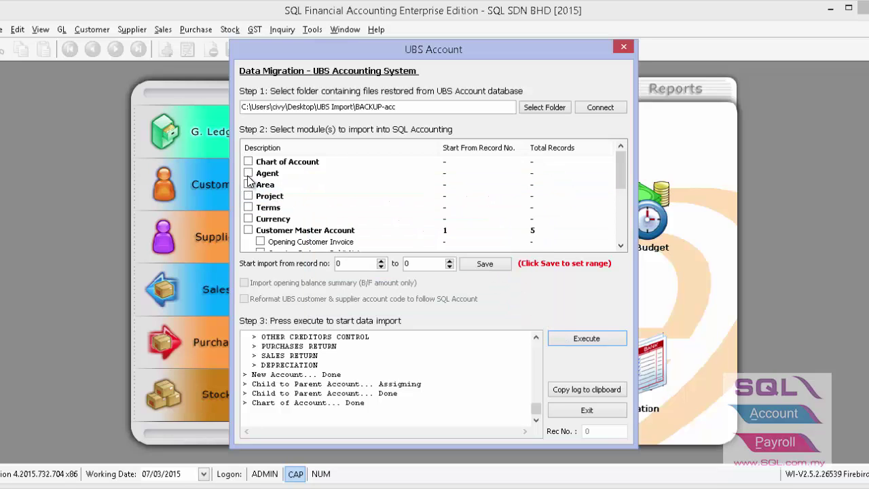
left_click(248, 173)
left_click(249, 184)
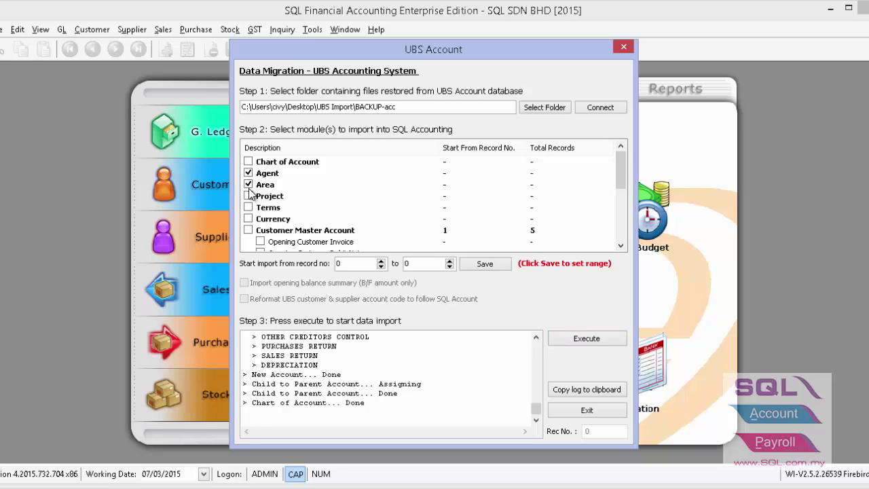
left_click(249, 196)
left_click(249, 207)
left_click(248, 219)
Import the ticked settings and close the UBS Account window.
left_click(573, 338)
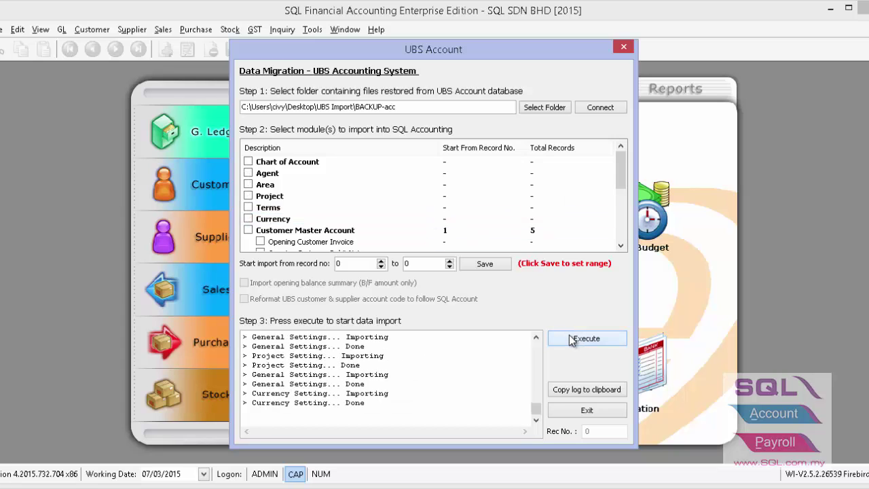
left_click(292, 233)
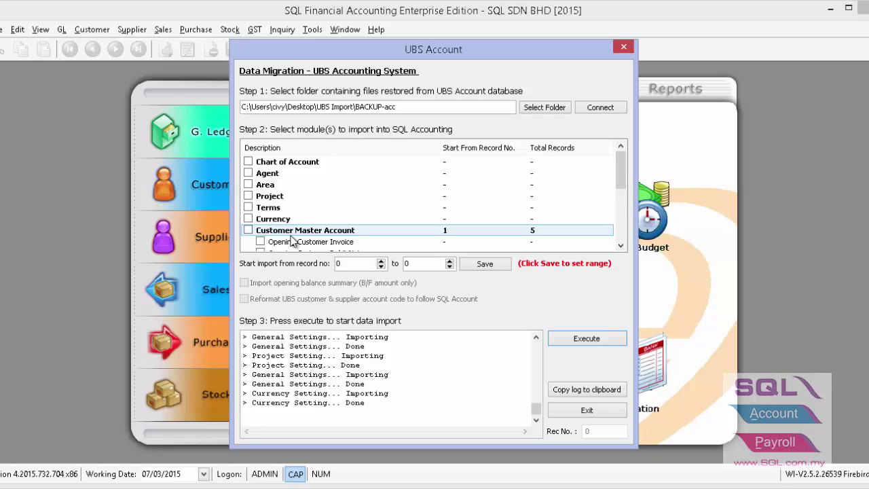
left_click(622, 46)
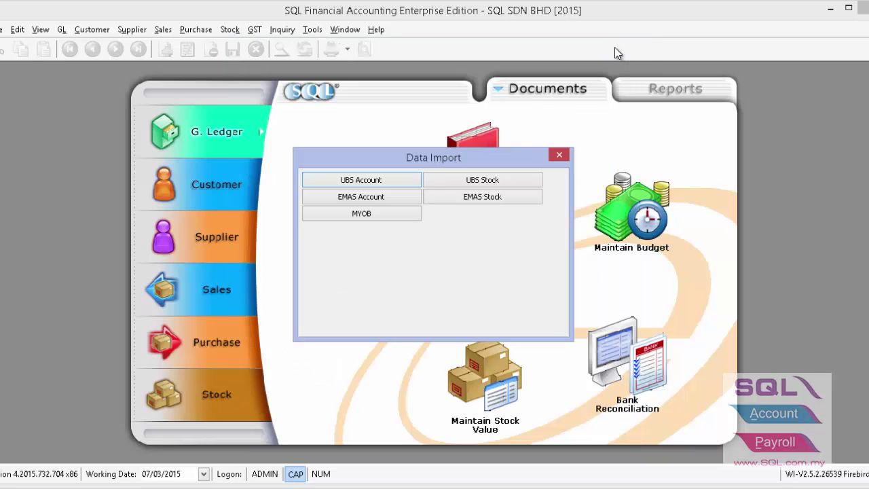
In Maintain Account, make DEBTORS CONTROL a Customer Control special account.
left_click(560, 157)
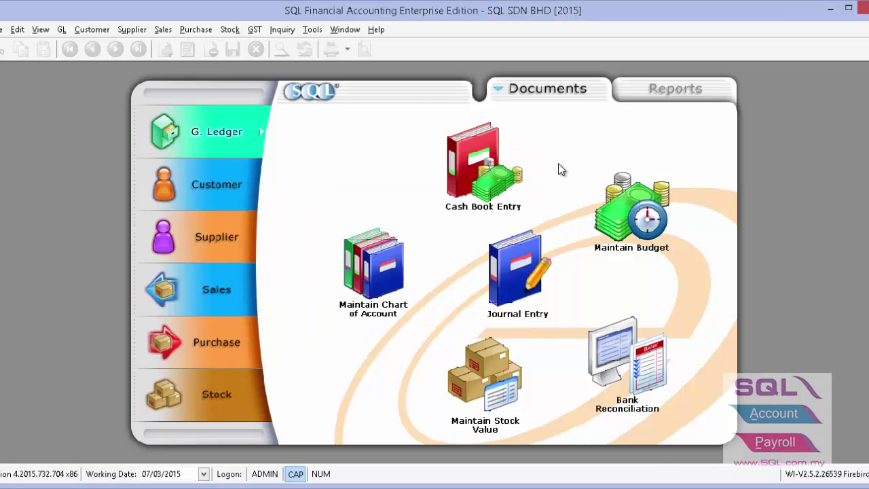
left_click(60, 31)
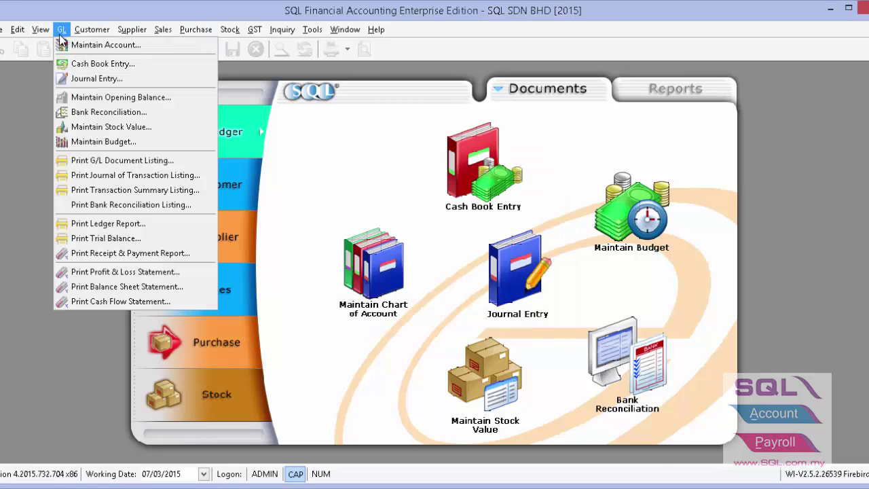
left_click(61, 45)
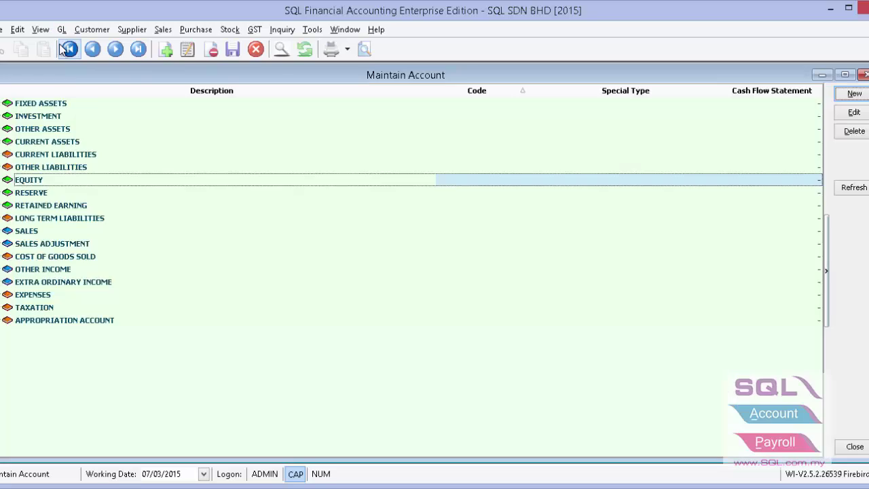
left_click(55, 232)
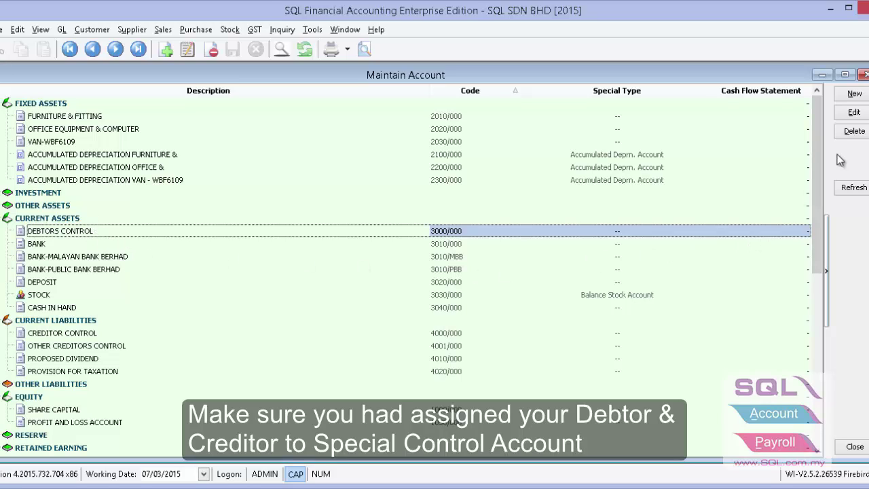
left_click(842, 117)
left_click(316, 243)
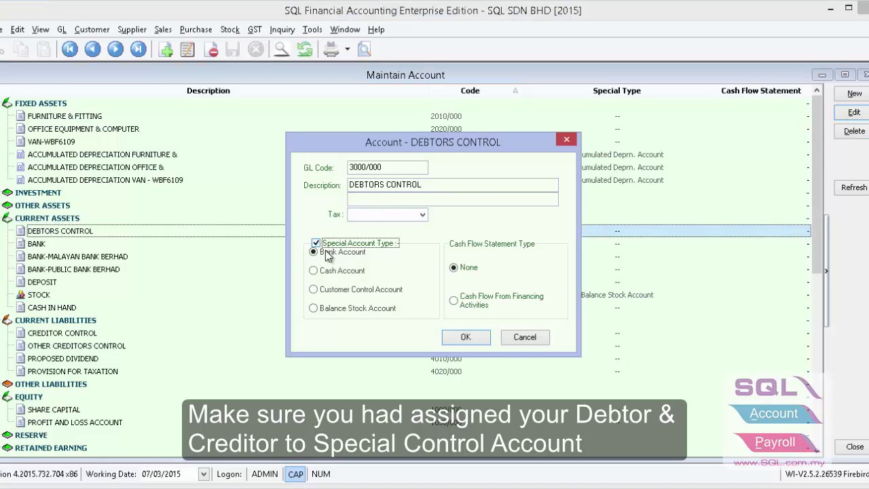
left_click(329, 293)
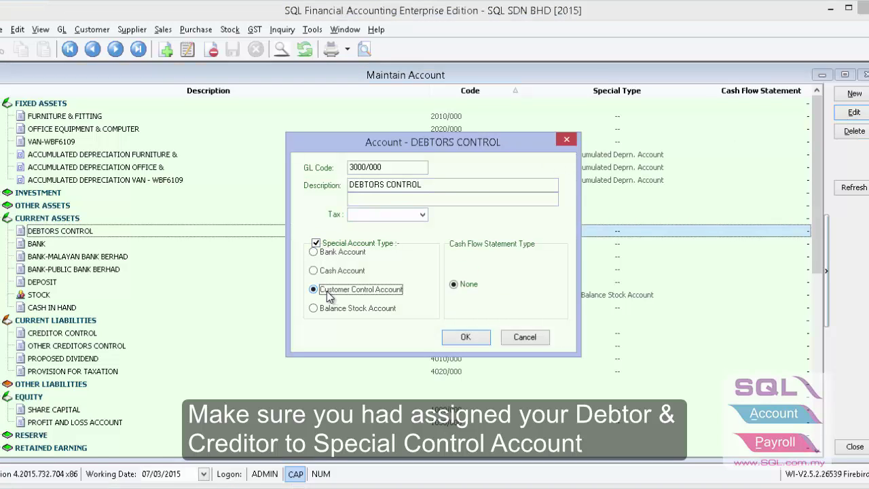
left_click(465, 338)
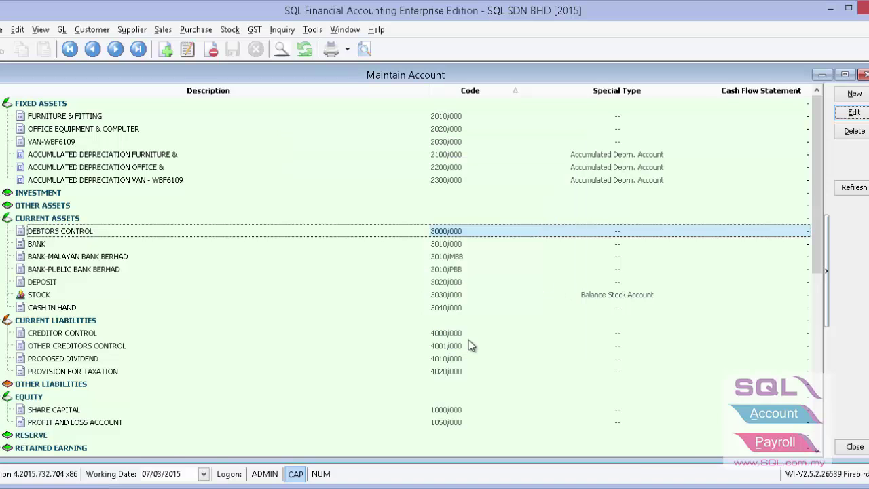
Make CREDITOR CONTROL a Supplier Control special account.
left_click(136, 334)
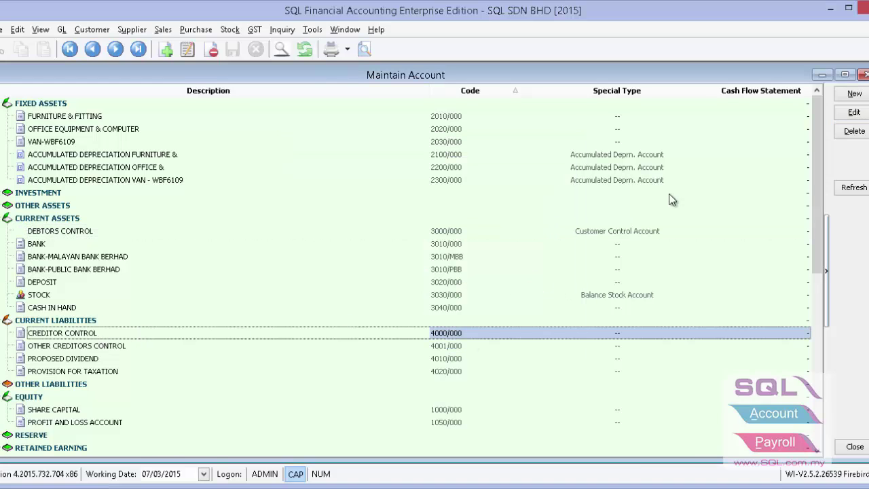
left_click(854, 114)
left_click(315, 243)
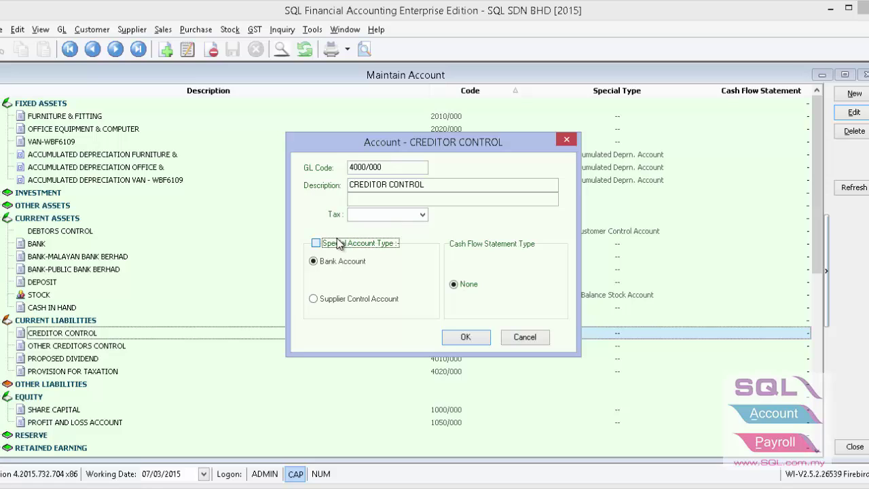
left_click(331, 299)
left_click(463, 336)
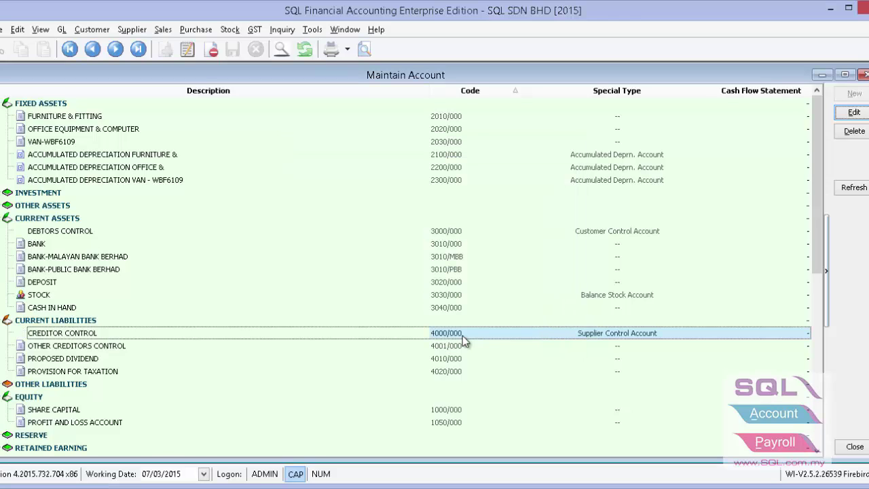
Mark BANK-MALAYAN BANK BERHAD as a Bank Account and close Maintain Account.
left_click(77, 257)
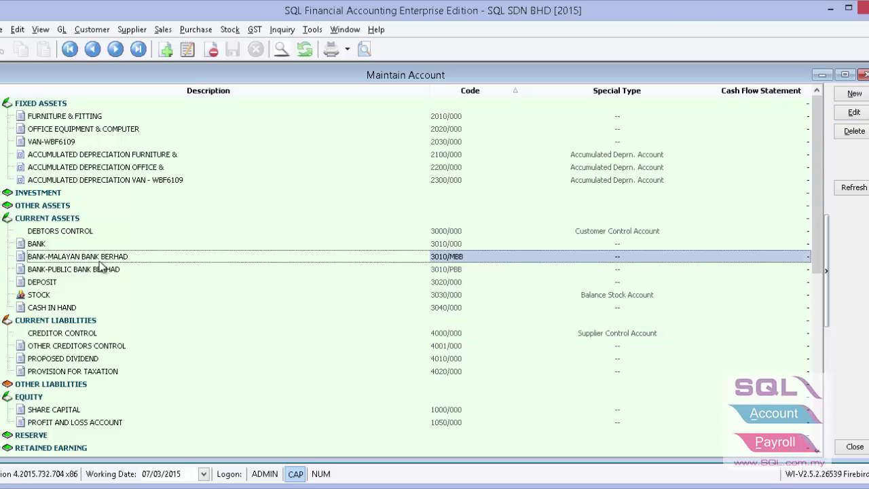
left_click(848, 113)
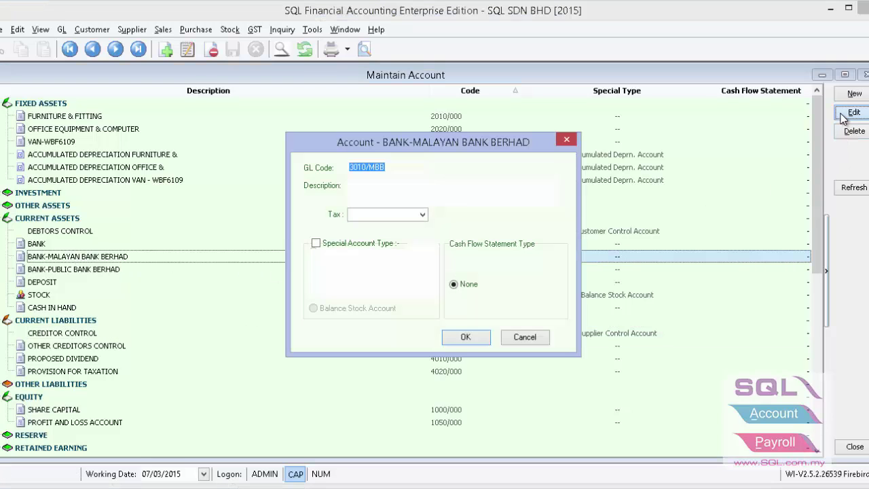
left_click(329, 243)
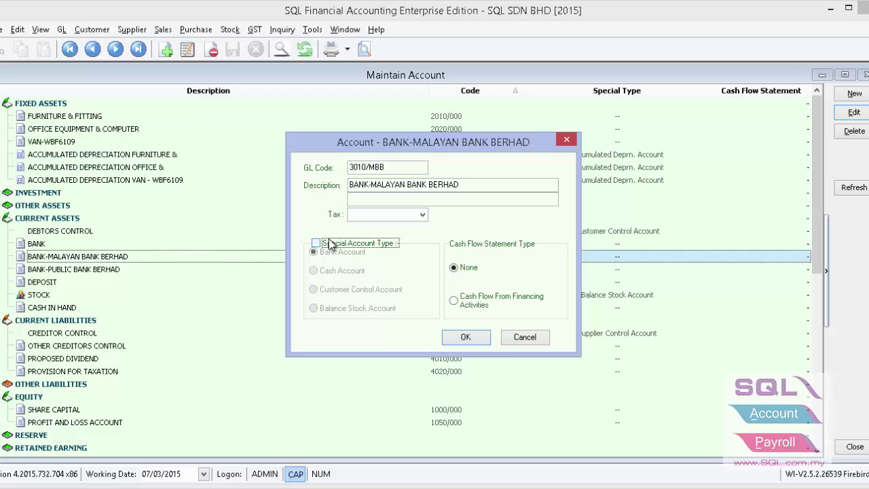
left_click(330, 251)
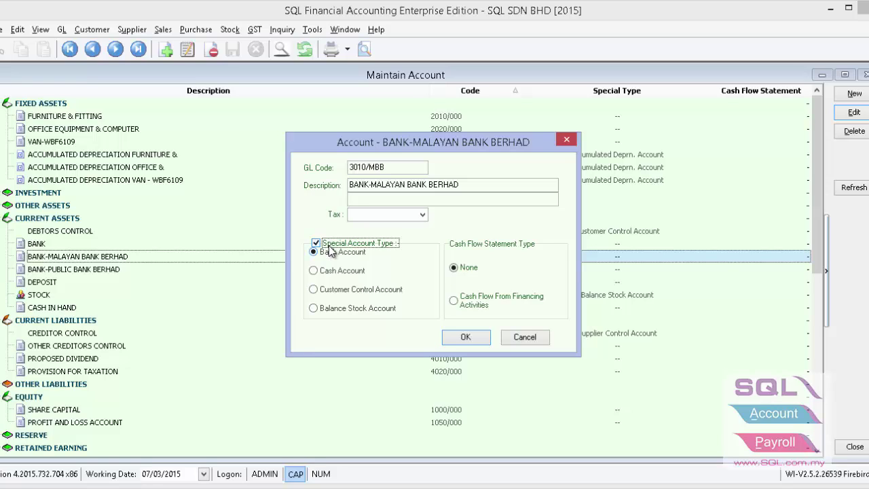
left_click(467, 337)
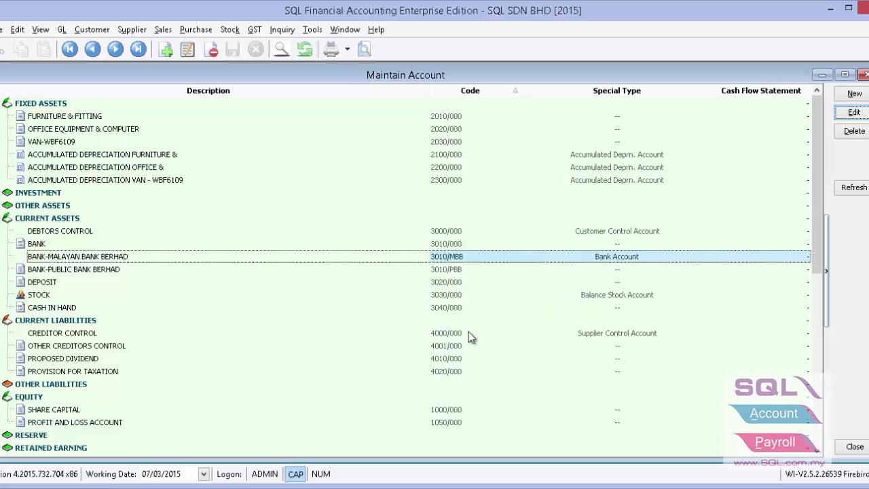
left_click(863, 75)
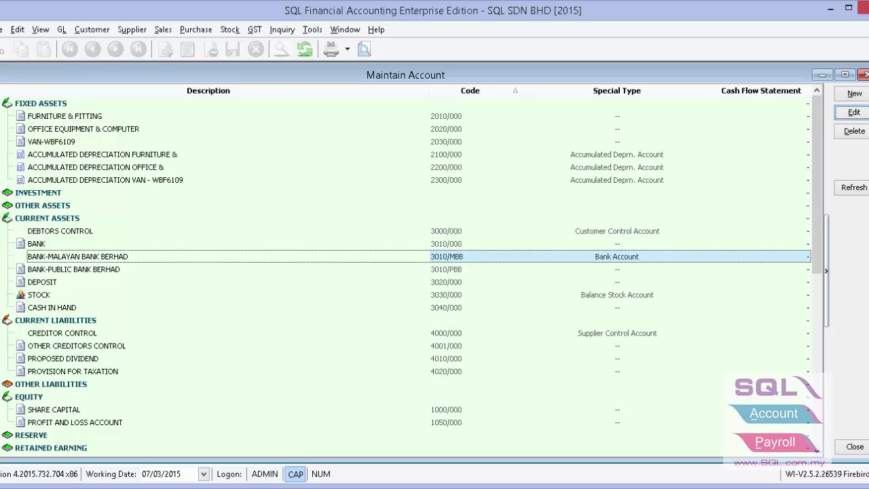
In Options, set default control accounts: customer 3000/000, supplier 4000/000.
left_click(311, 30)
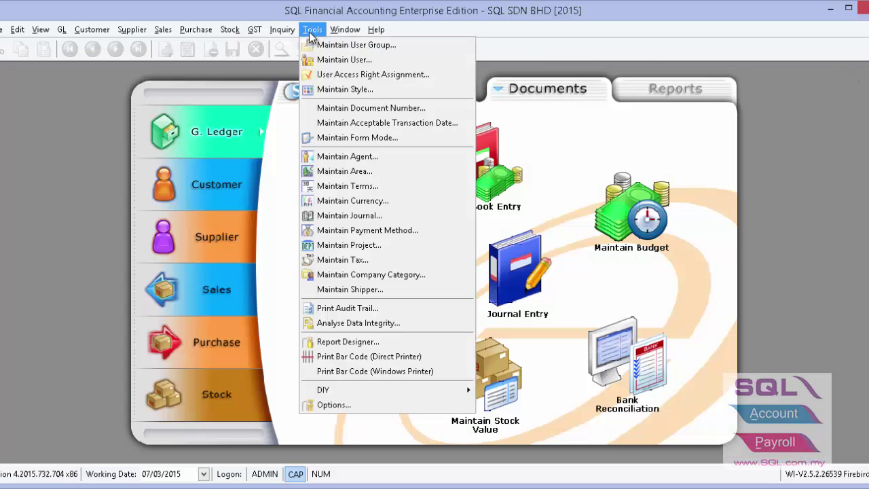
left_click(310, 405)
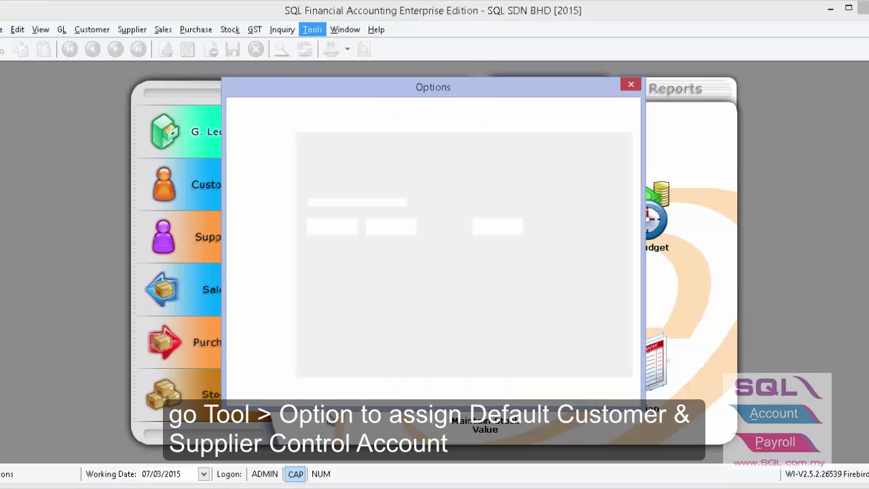
left_click(263, 312)
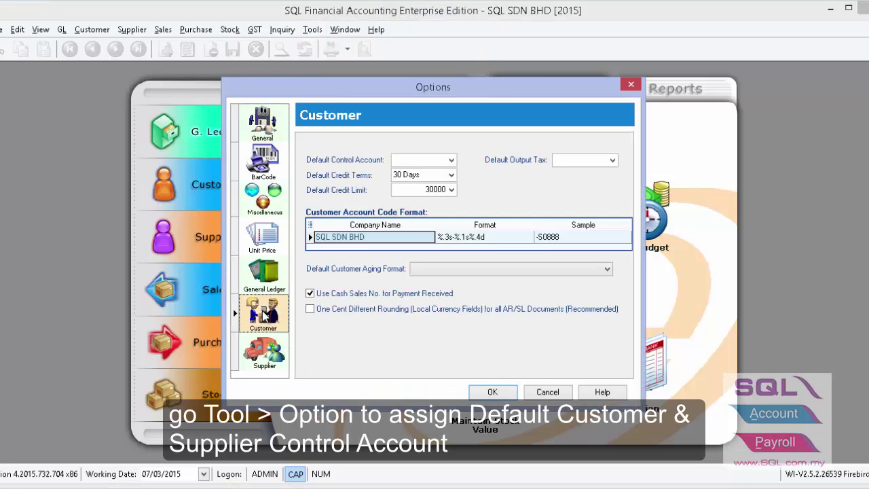
left_click(450, 161)
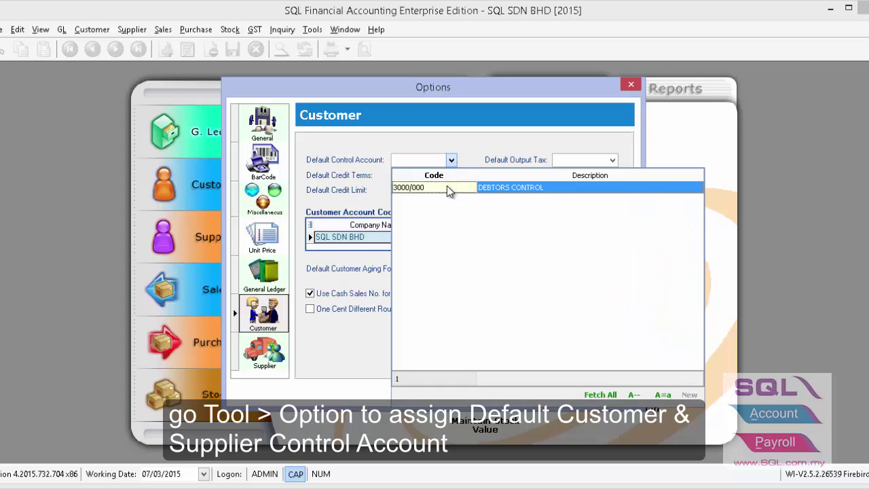
left_click(447, 188)
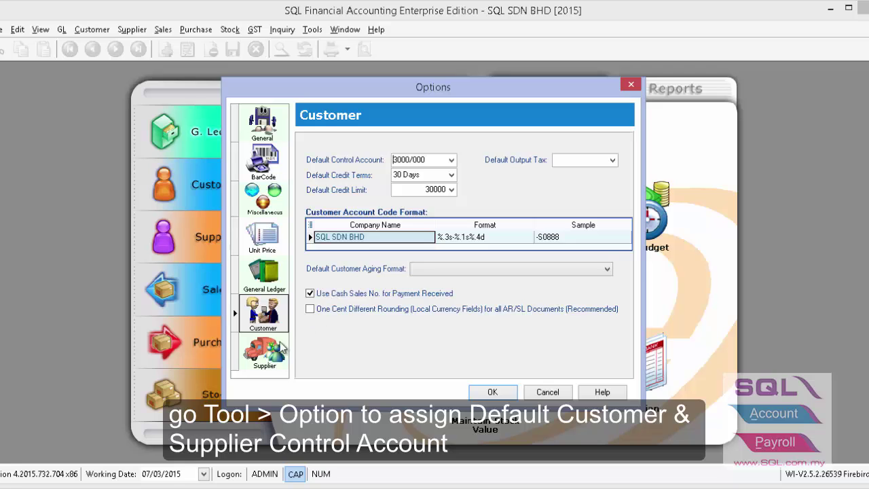
left_click(278, 350)
left_click(450, 162)
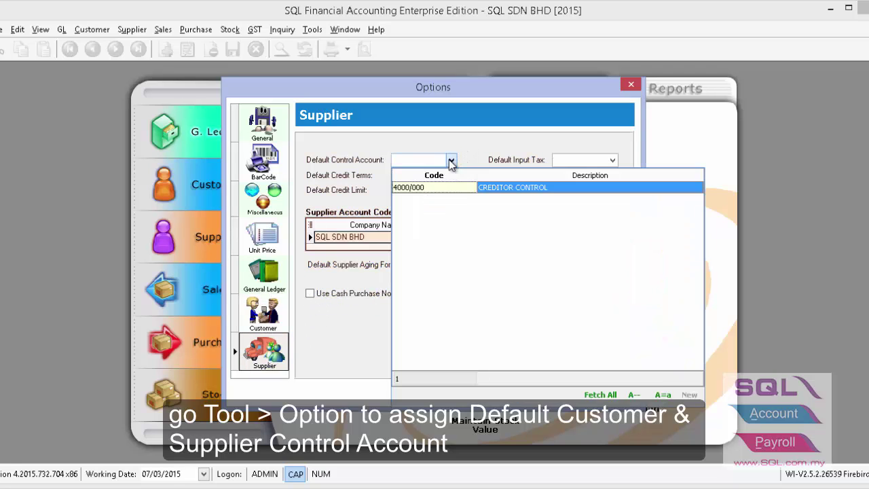
left_click(424, 187)
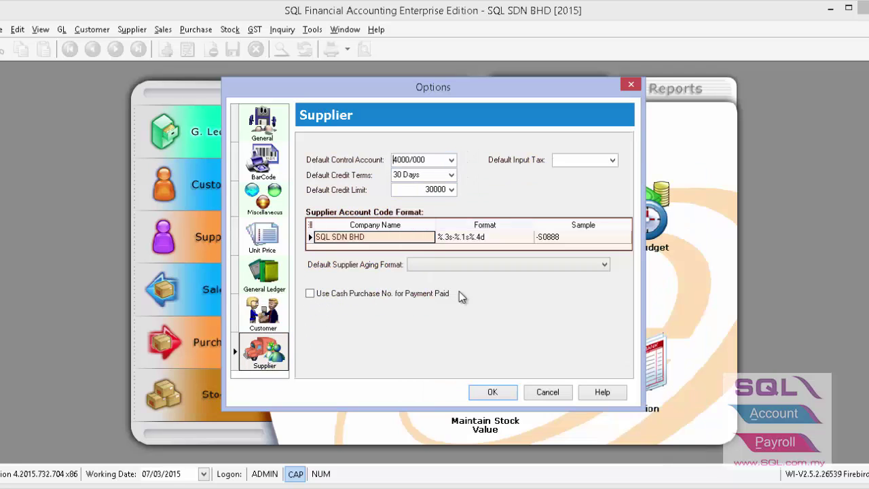
left_click(490, 392)
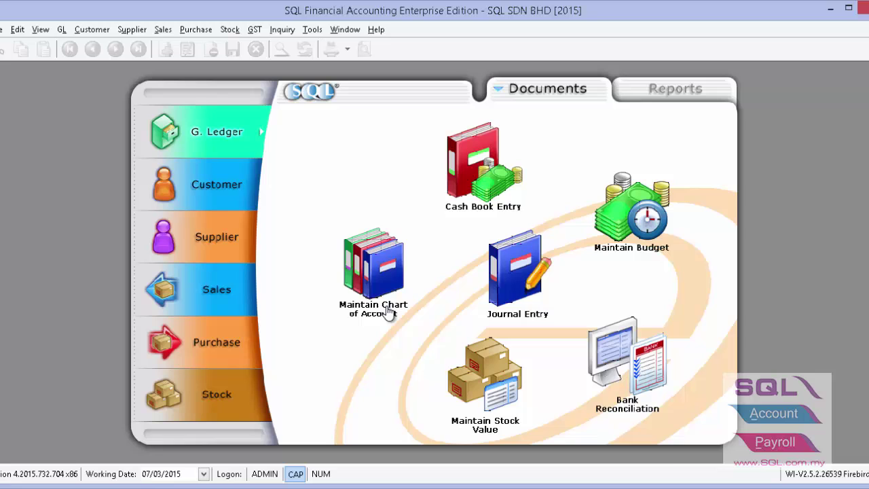
Reopen the UBS Account import with UBS Import\BACKUP-acc as the source folder.
left_click(1, 31)
left_click(18, 155)
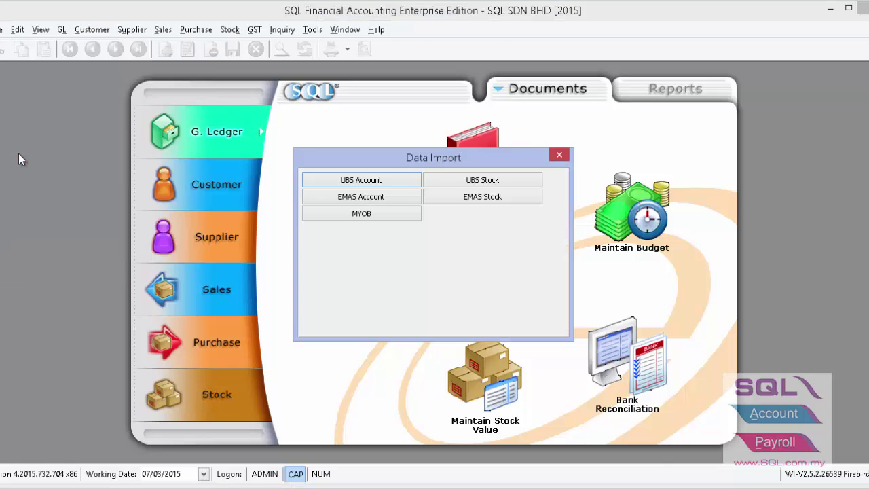
left_click(361, 179)
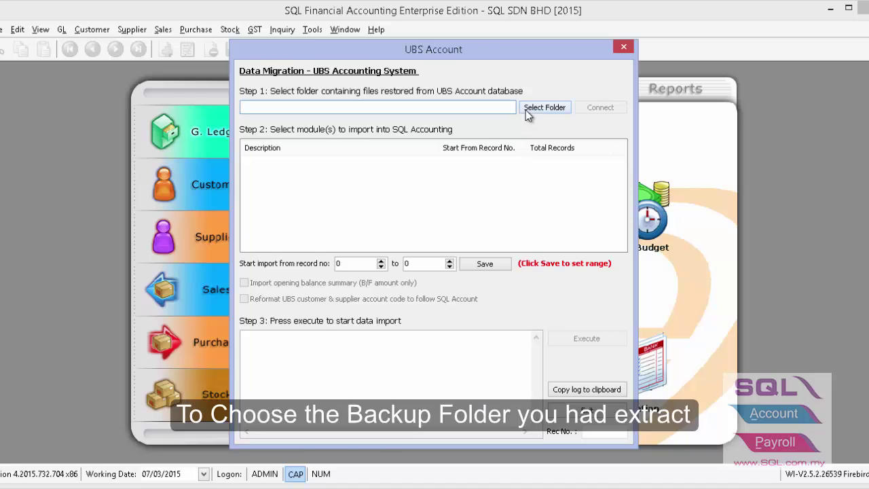
left_click(526, 109)
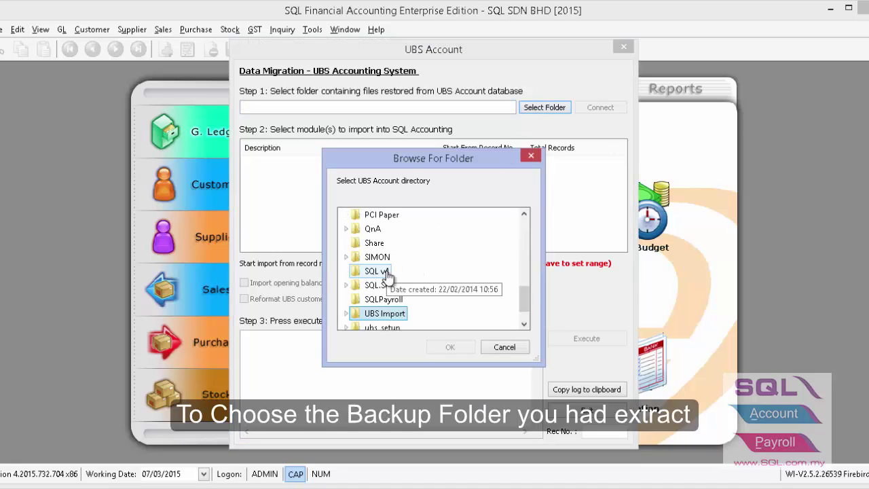
double_click(387, 313)
left_click(392, 300)
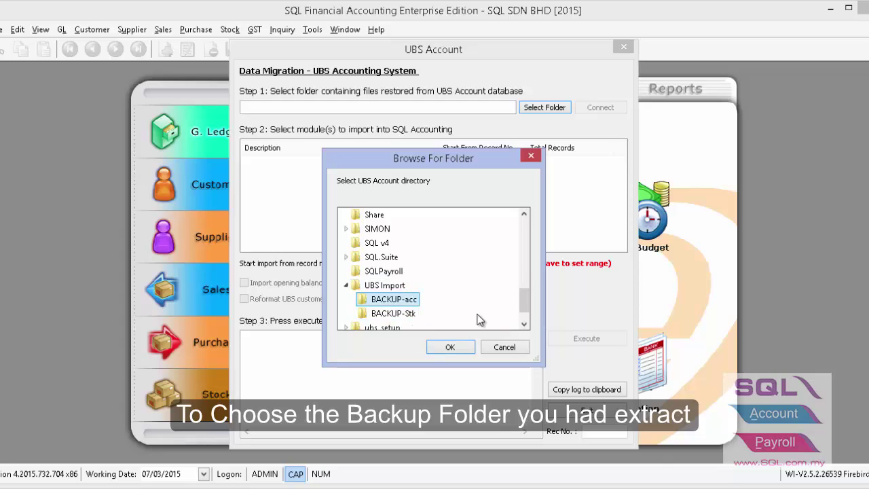
left_click(464, 349)
Connect and tick Customer Master Account, leaving UBS code reformatting off.
left_click(600, 108)
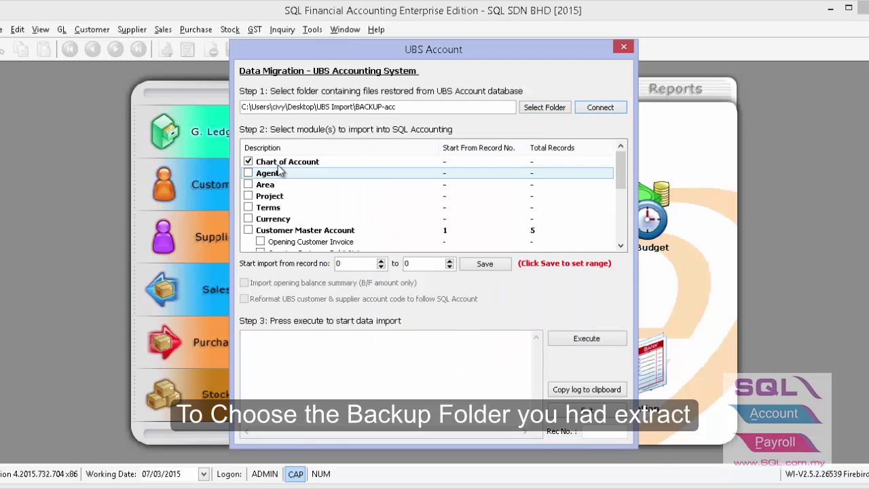
left_click(248, 162)
left_click(249, 231)
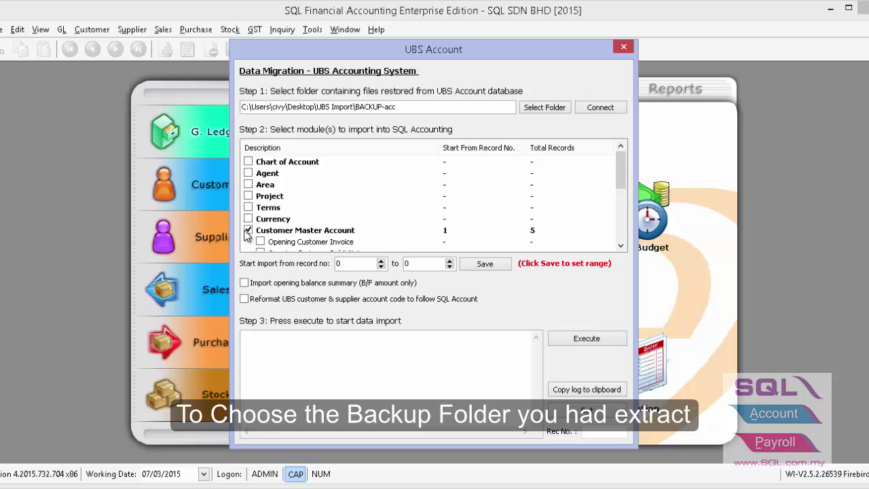
scroll(246, 233, "down", 2)
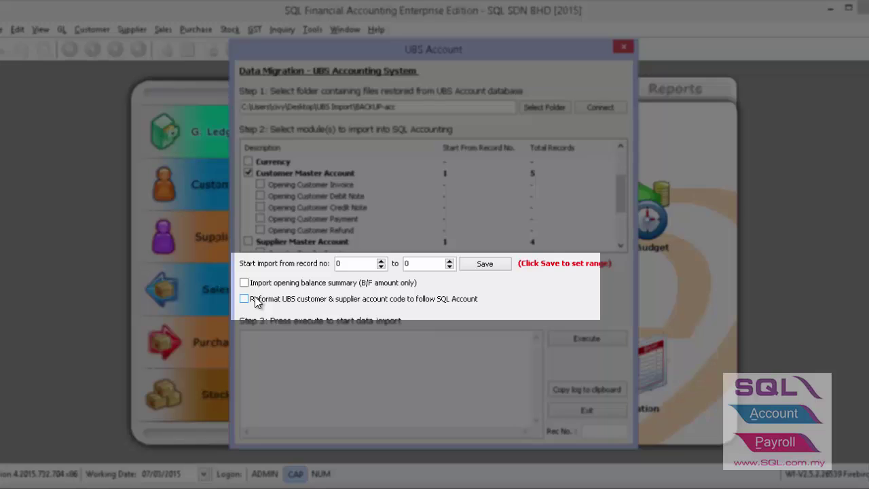
left_click(255, 302)
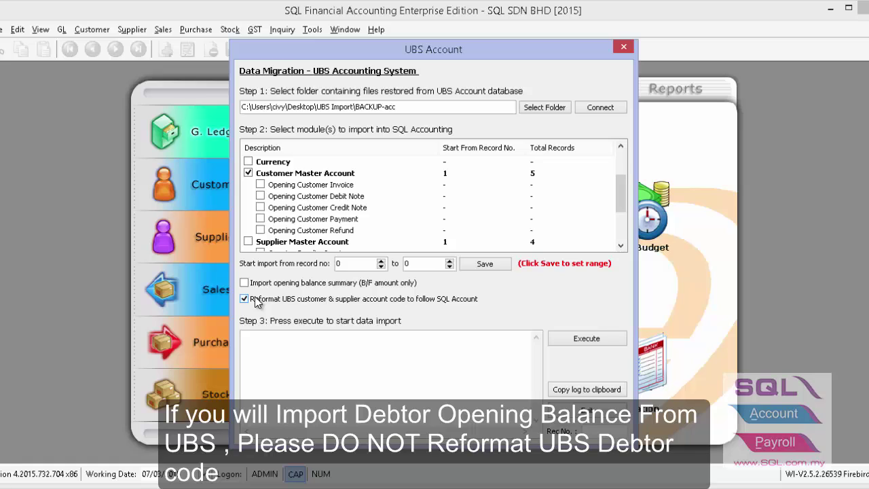
left_click(255, 303)
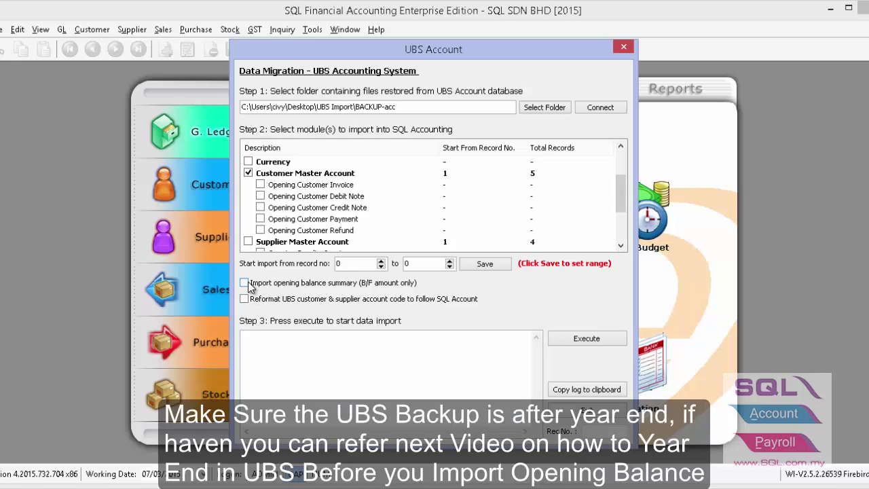
Tick opening customer invoices, credit notes, payments and refunds, leaving opening balance summary off.
left_click(248, 284)
left_click(245, 283)
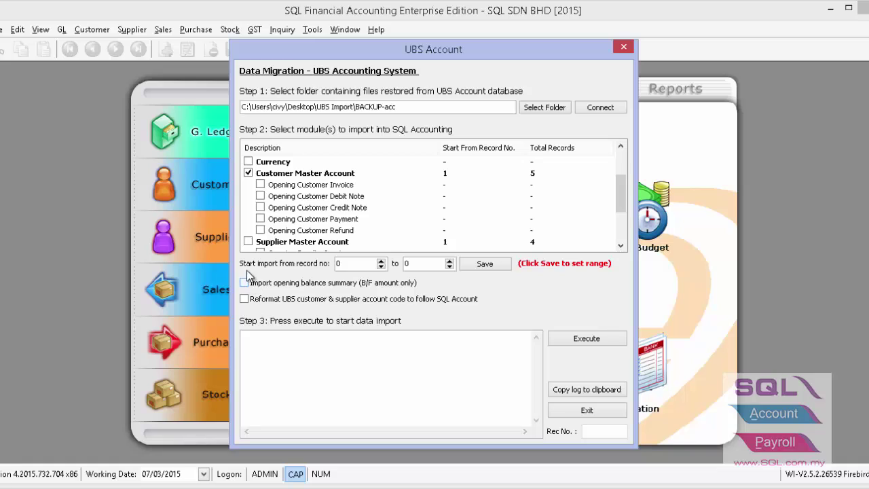
left_click(262, 186)
left_click(261, 208)
left_click(260, 218)
left_click(260, 230)
Import the customer data, then tick Supplier Master Account with its opening debit notes, credit notes, payments and refunds.
left_click(561, 334)
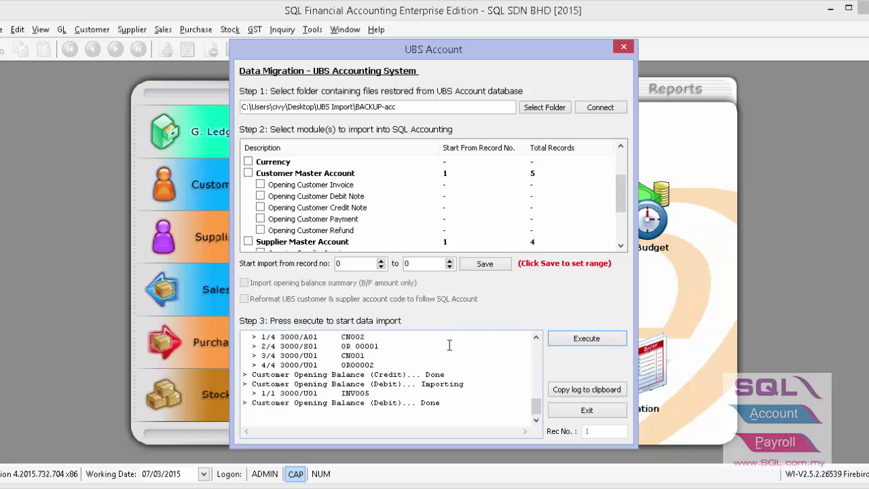
left_click_drag(623, 207, 622, 235)
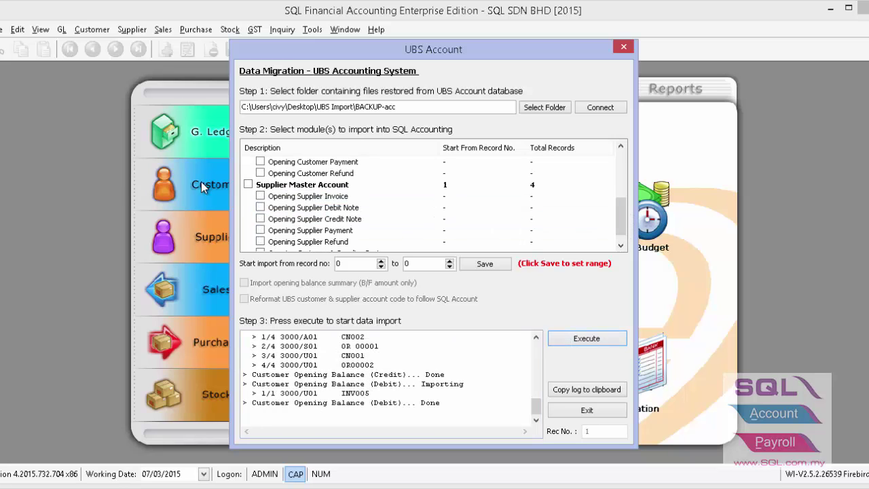
left_click(248, 184)
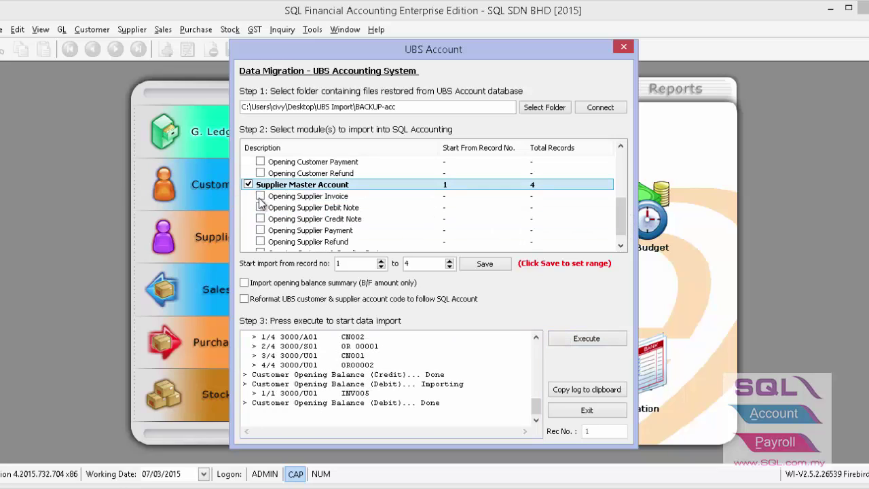
left_click(260, 207)
left_click(261, 218)
left_click(261, 230)
left_click(261, 242)
Add customer–supplier contra, run the supplier import and close the UBS Account window.
scroll(262, 245, "down", 1)
left_click(261, 242)
left_click(566, 339)
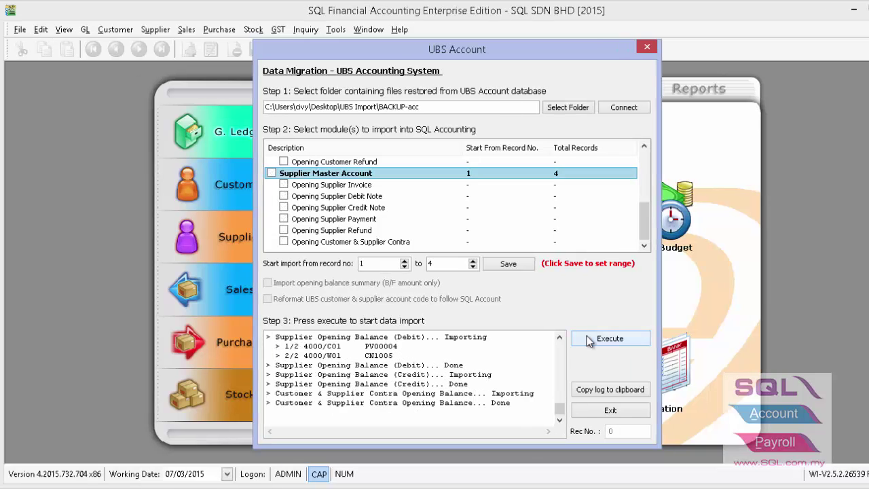
left_click(648, 47)
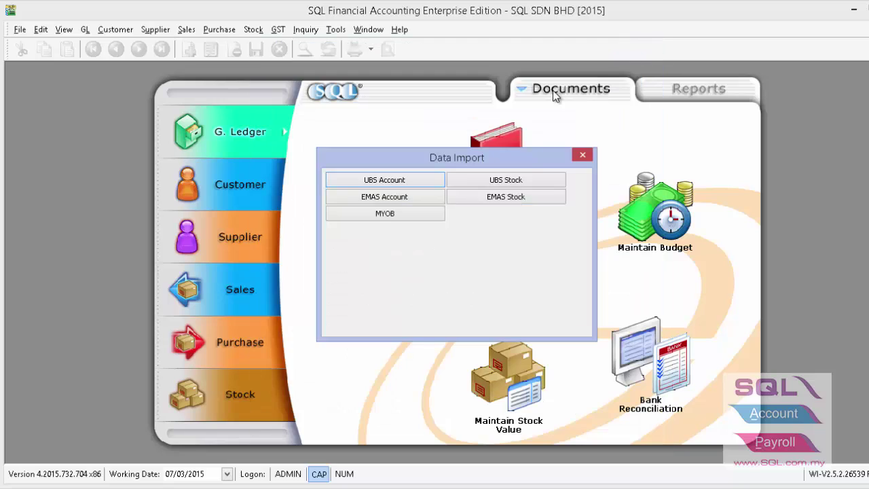
Close Data Import and check Maintain Customer's five customers totalling 135,400.00 outstanding.
left_click(579, 155)
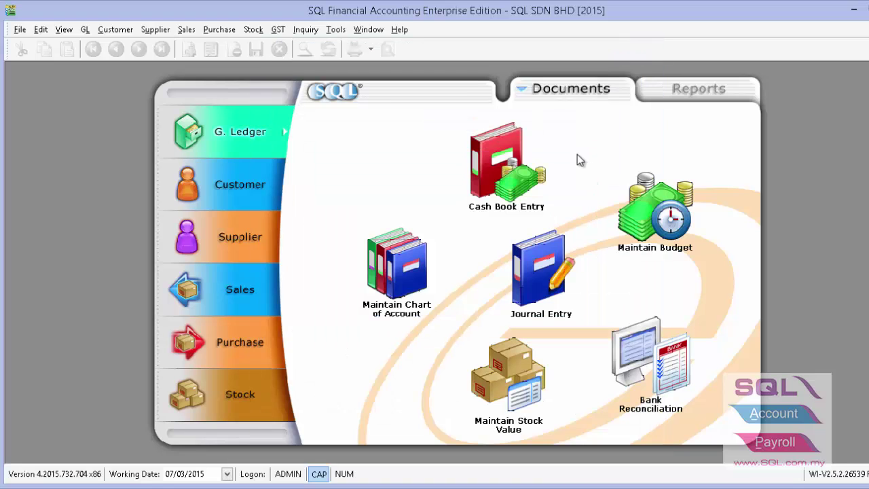
left_click(202, 189)
left_click(419, 233)
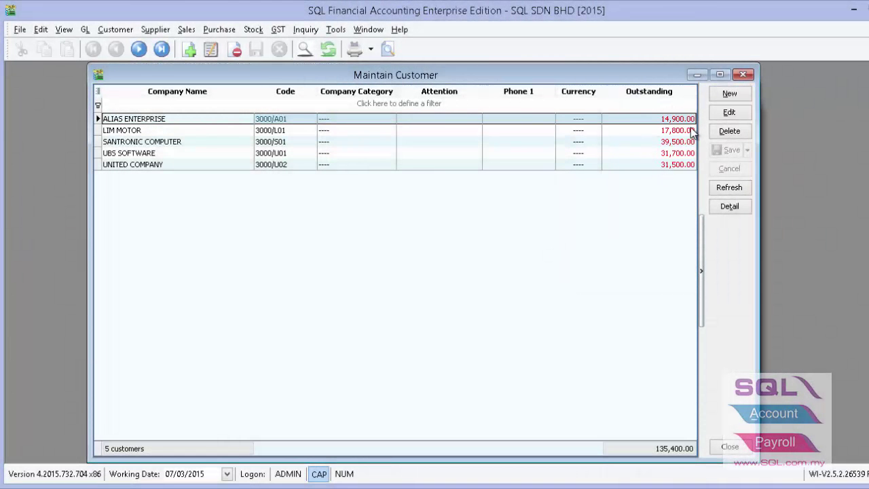
left_click(743, 75)
Review the 17 customer invoices totalling 157,000.00, including INV003's payment history.
left_click(117, 30)
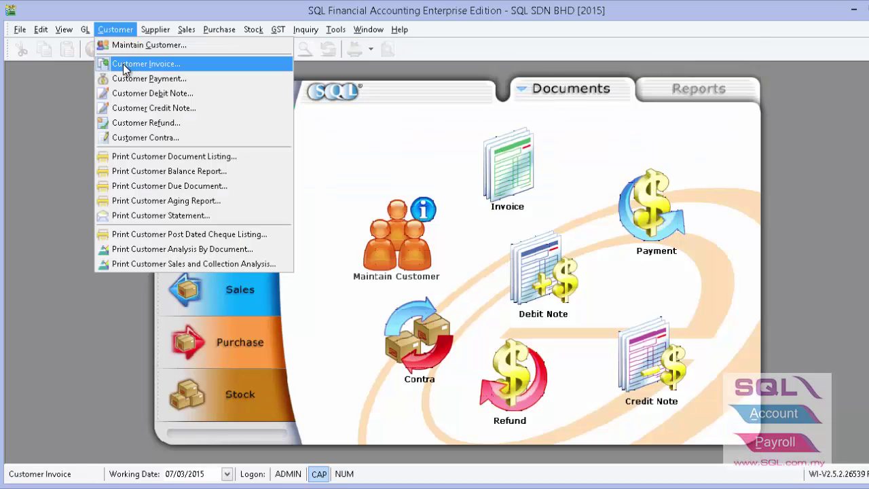
left_click(123, 64)
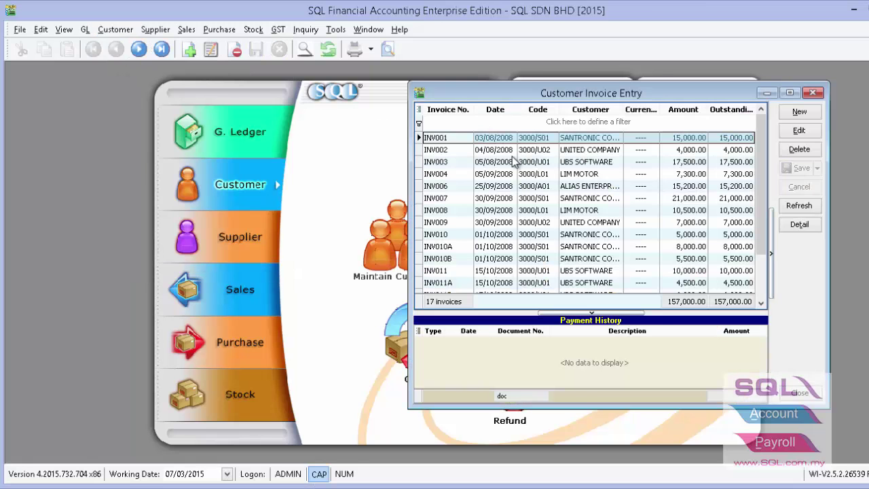
left_click(514, 161)
scroll(514, 160, "down", 2)
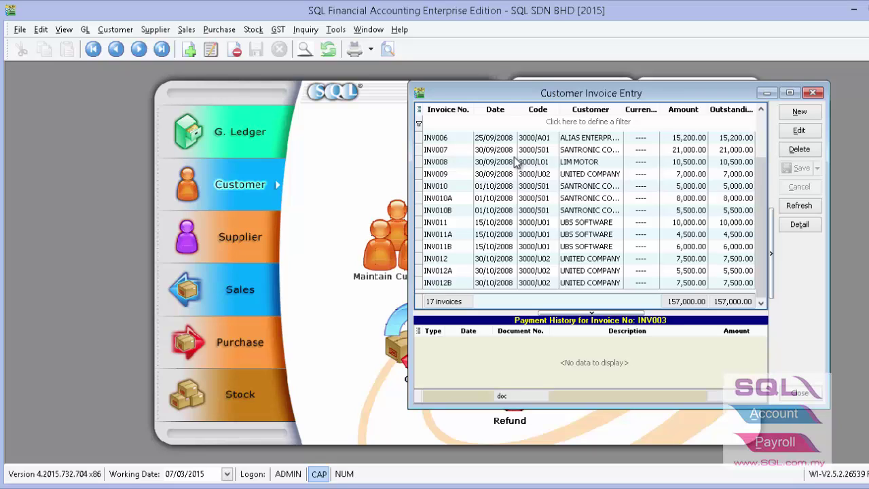
left_click(803, 95)
left_click(115, 29)
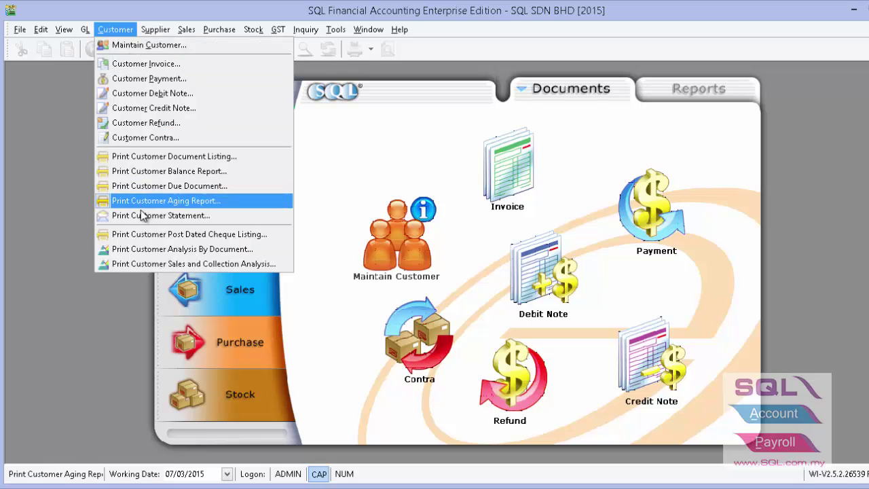
Generate the Customer Aging Report: 5 customers, all 3 Mths & Above, totalling 135,400.00.
key("Escape")
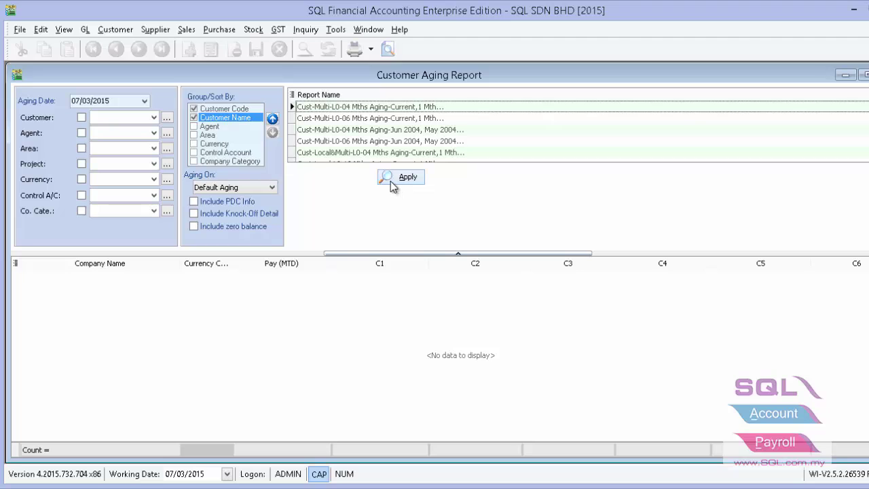
left_click(391, 183)
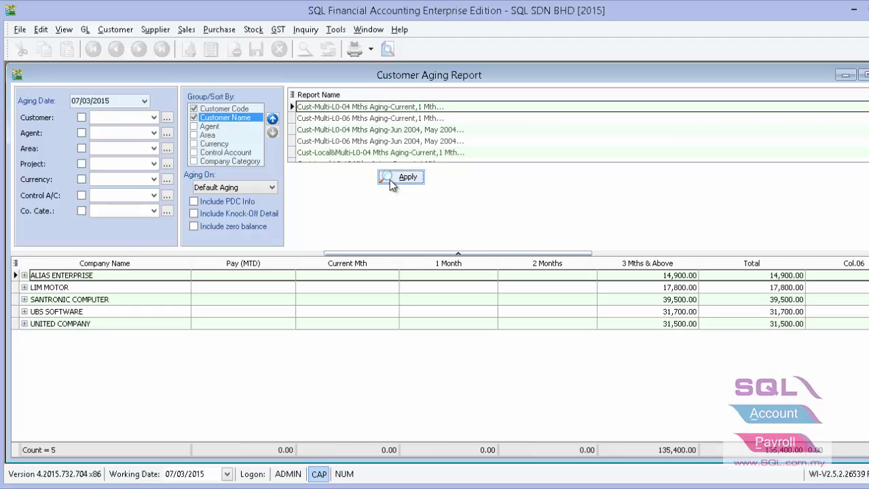